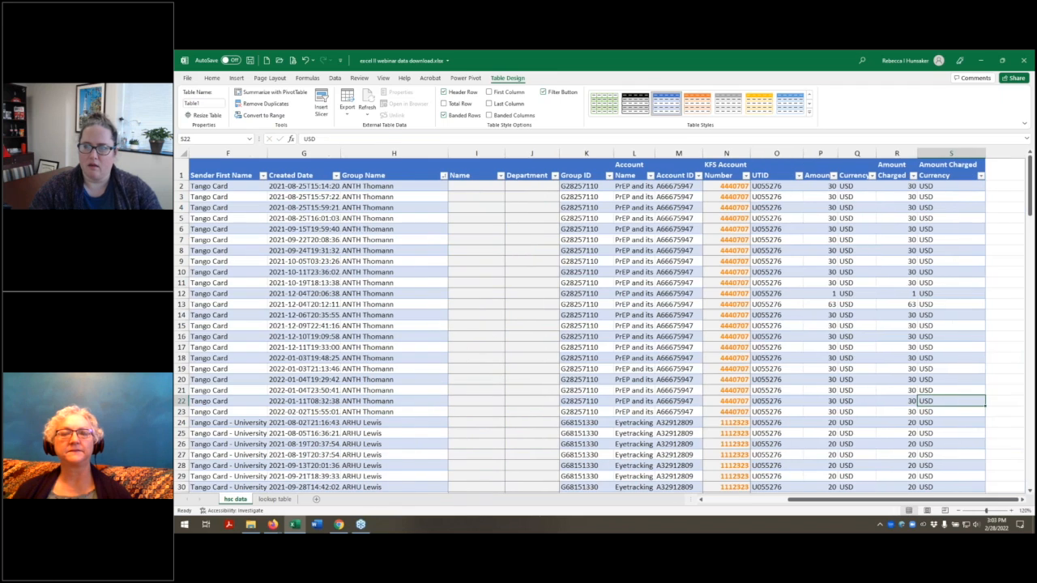
Step: Enter the formula =SUM(r2:r169) in cell R170, directly below the Amount Charged column
left_click(913, 152)
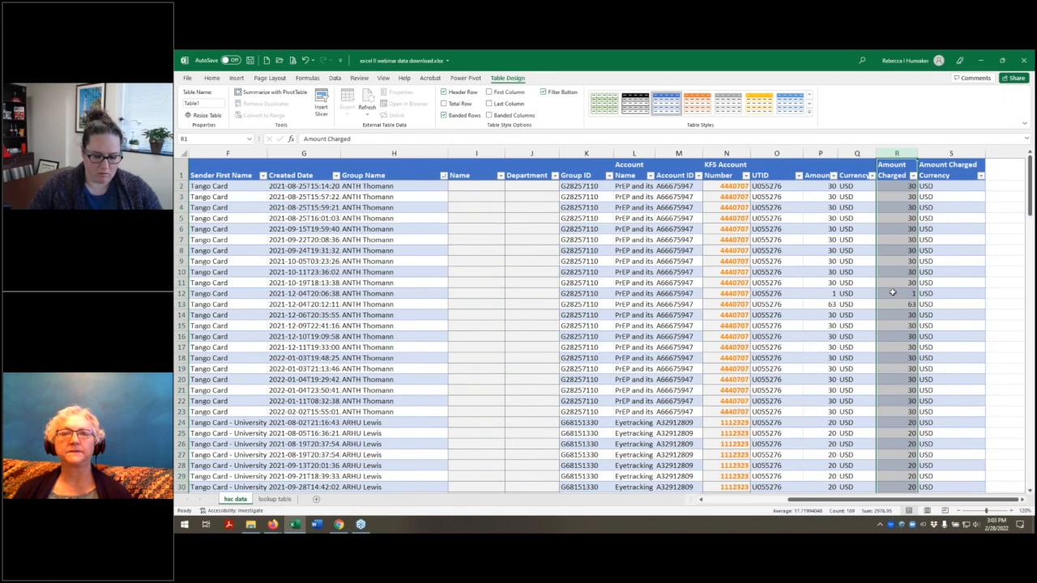
left_click(892, 292)
key("ctrl+Down")
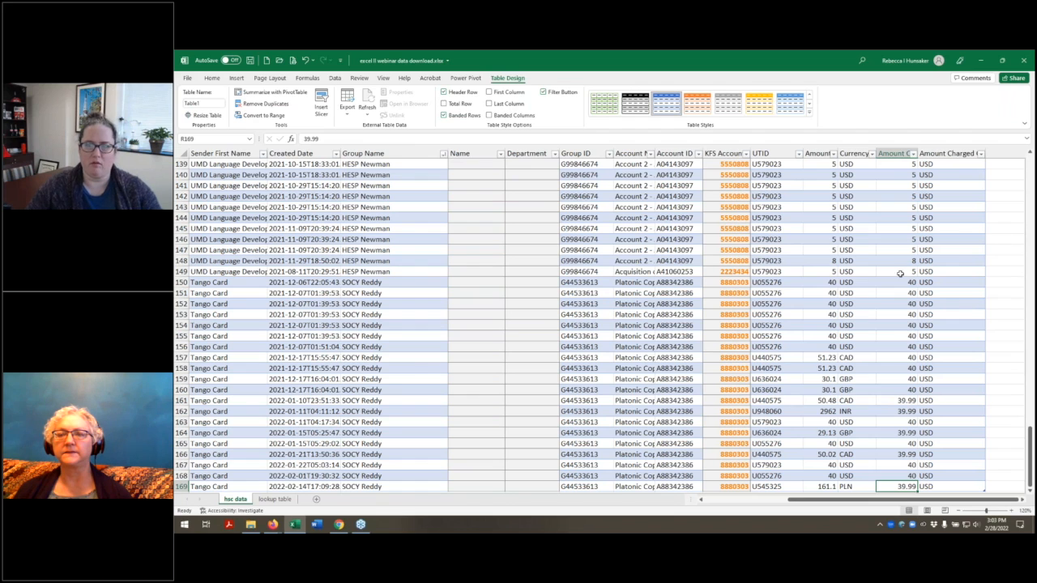
scroll(899, 285, "down", 3)
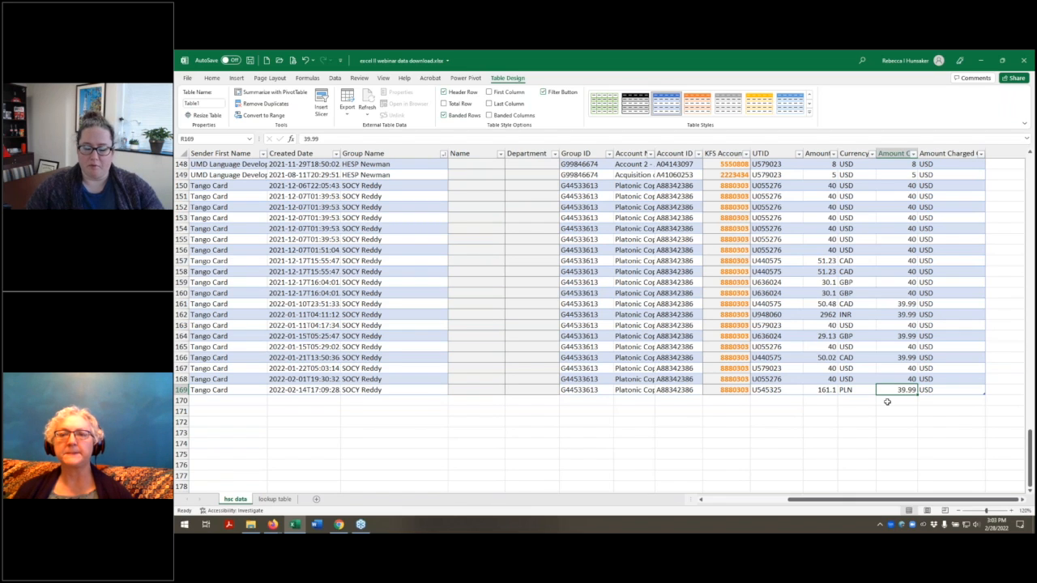
left_click(887, 401)
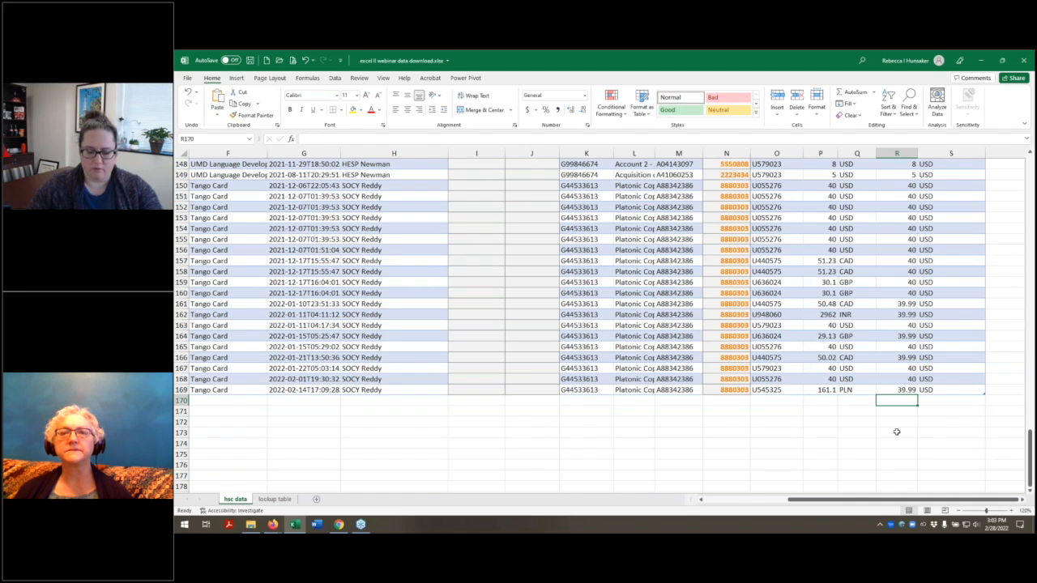
type("=")
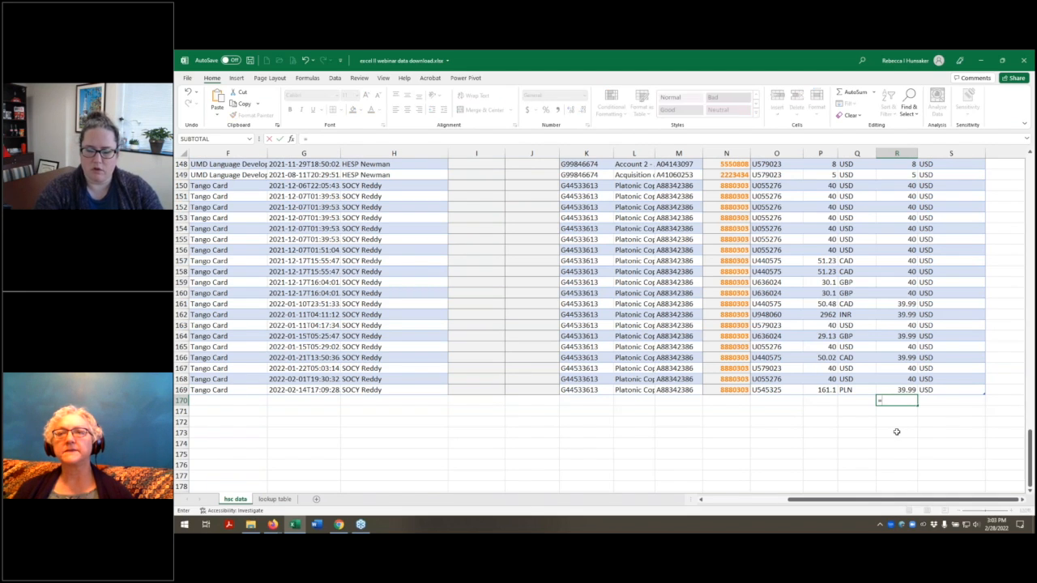
type("sum(r")
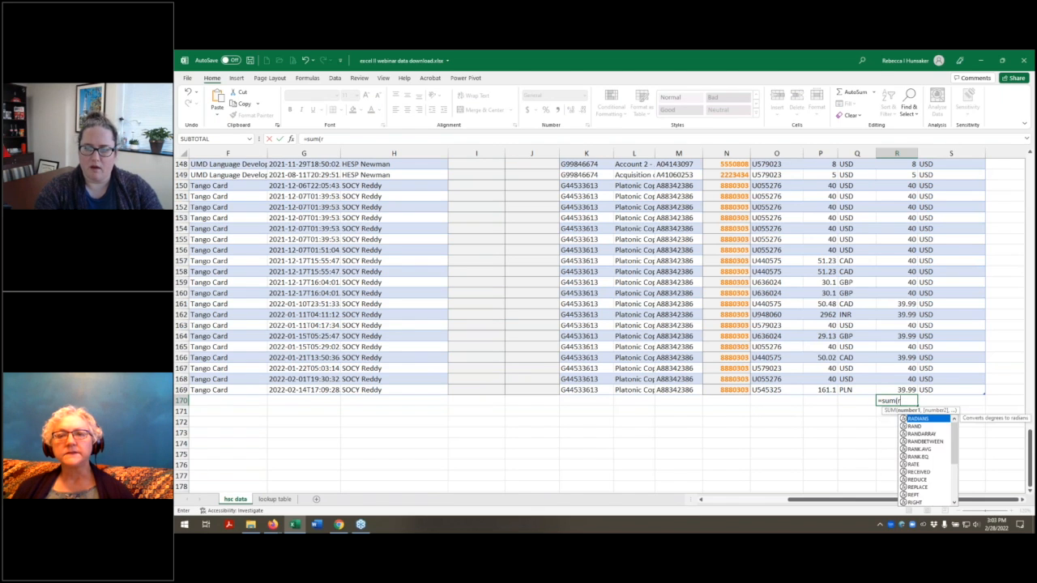
type("2:r")
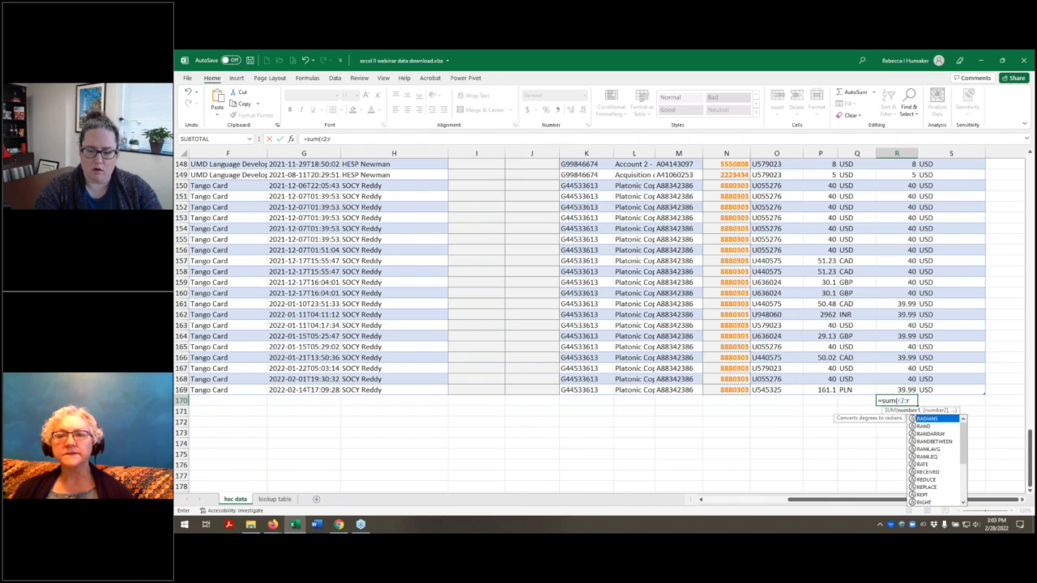
type("1")
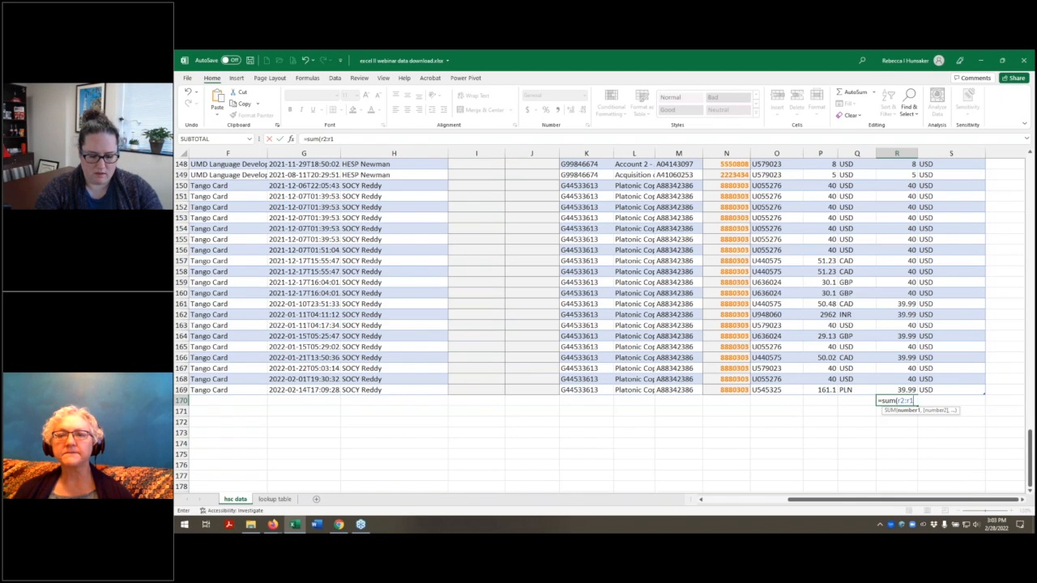
type("69")
key("Return")
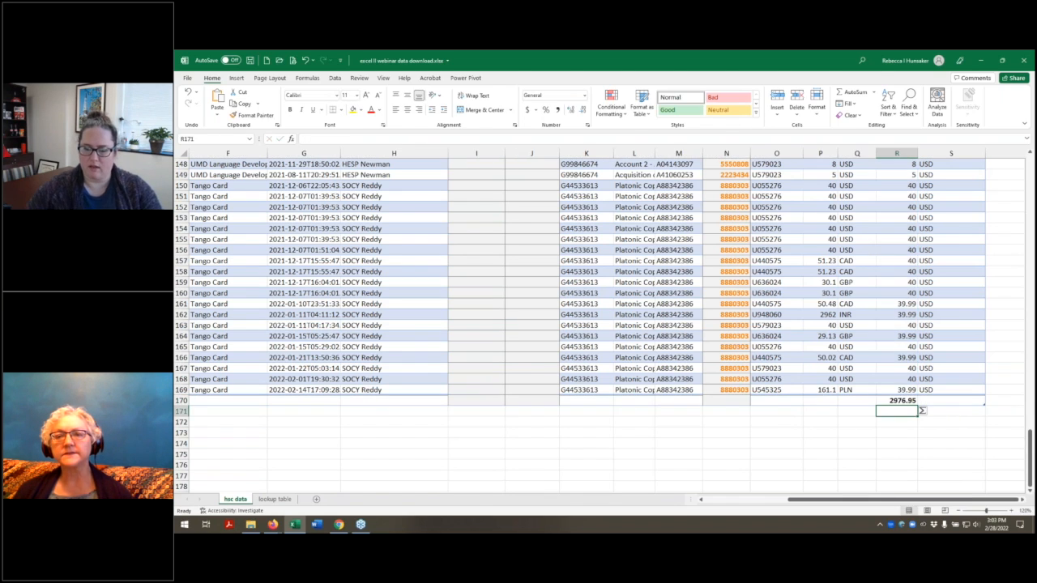
Step: Apply the comma number format to the Amount Charged total in cell R170
left_click(907, 400)
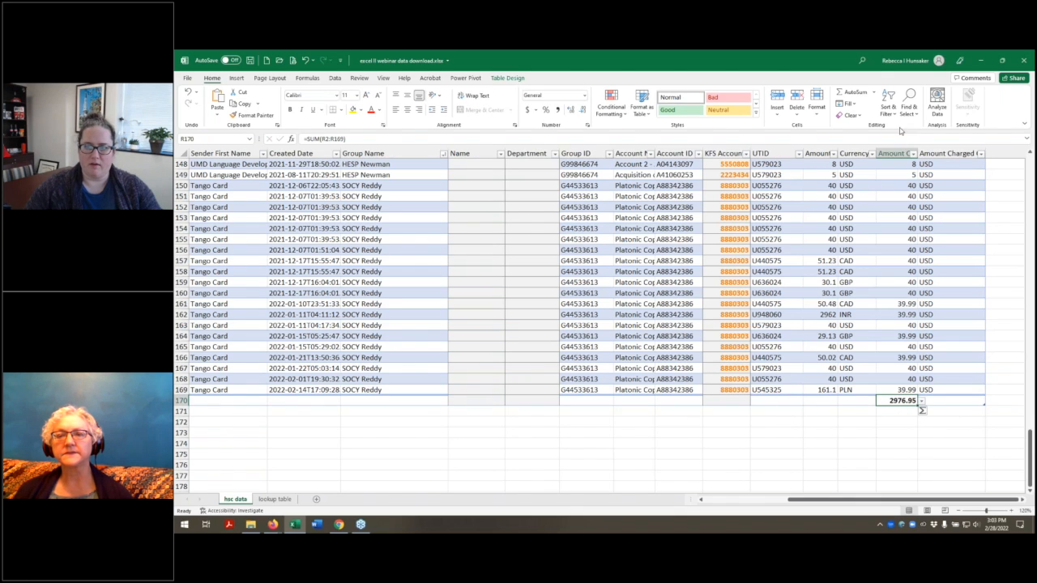
left_click(899, 152)
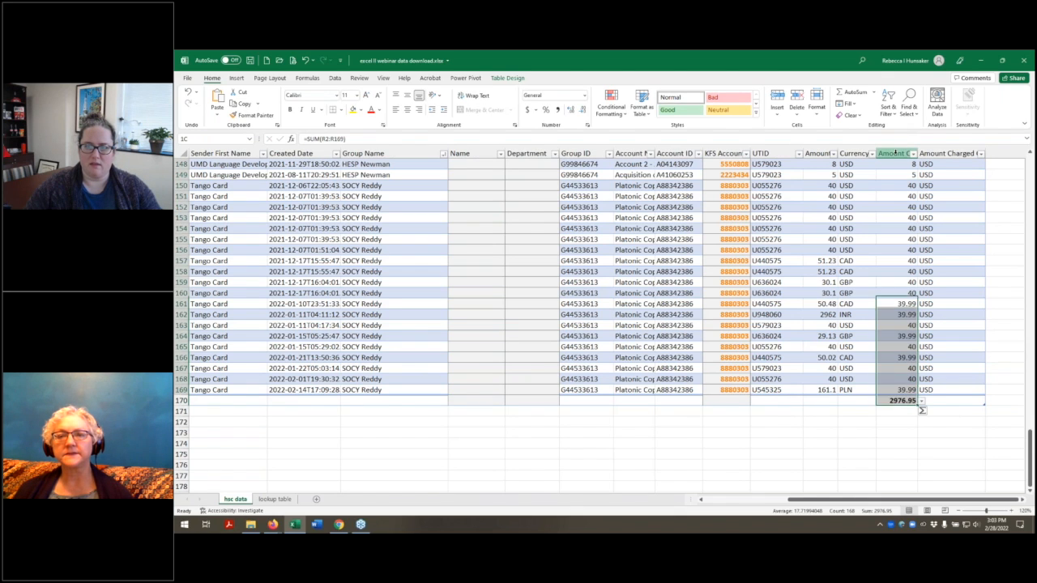
left_click(901, 401)
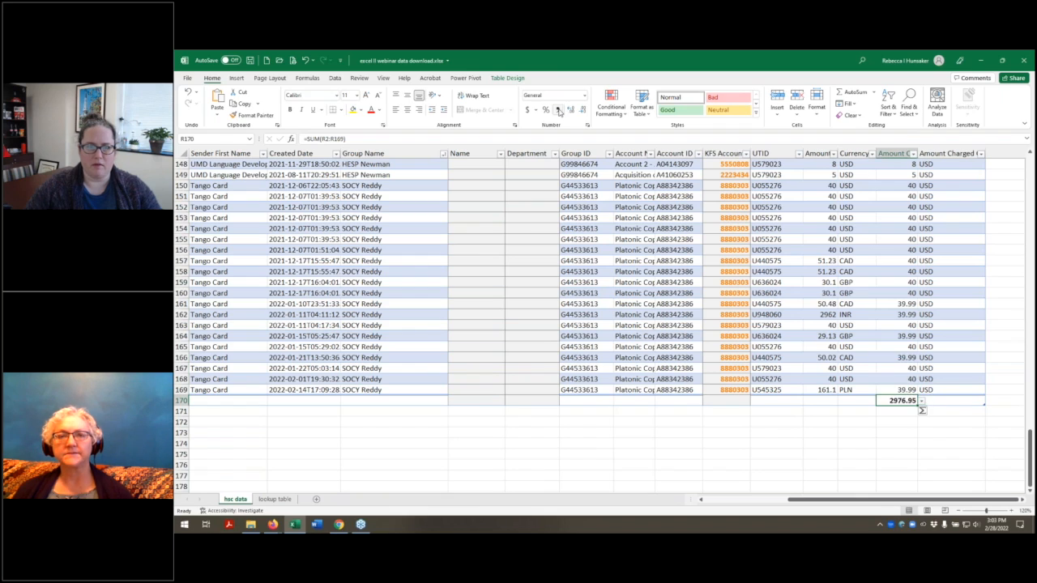
left_click(557, 110)
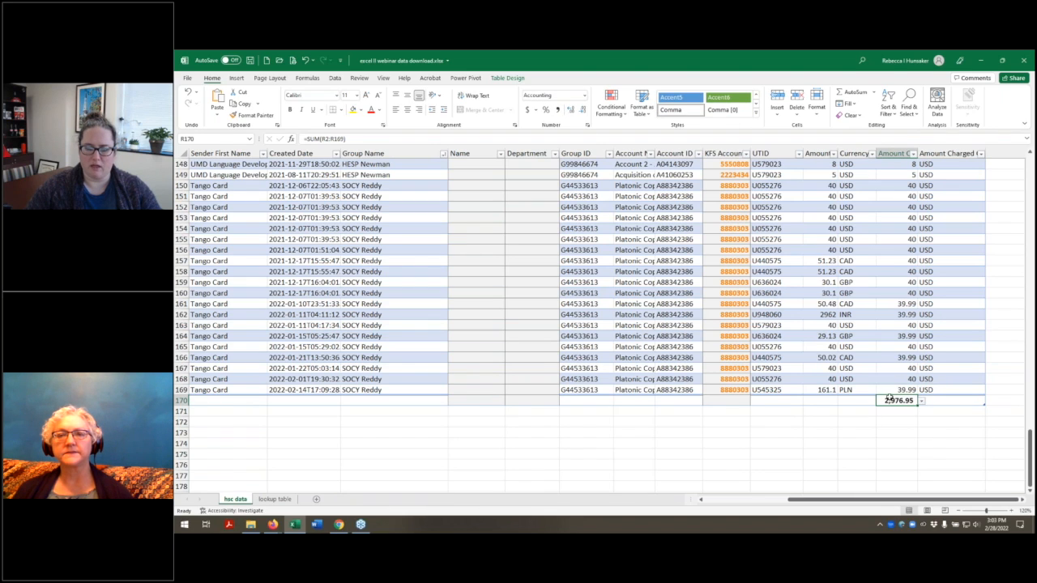
Step: Filter the Group Name column to the SOCY group only and check the range used by the R170 formula
left_click(443, 154)
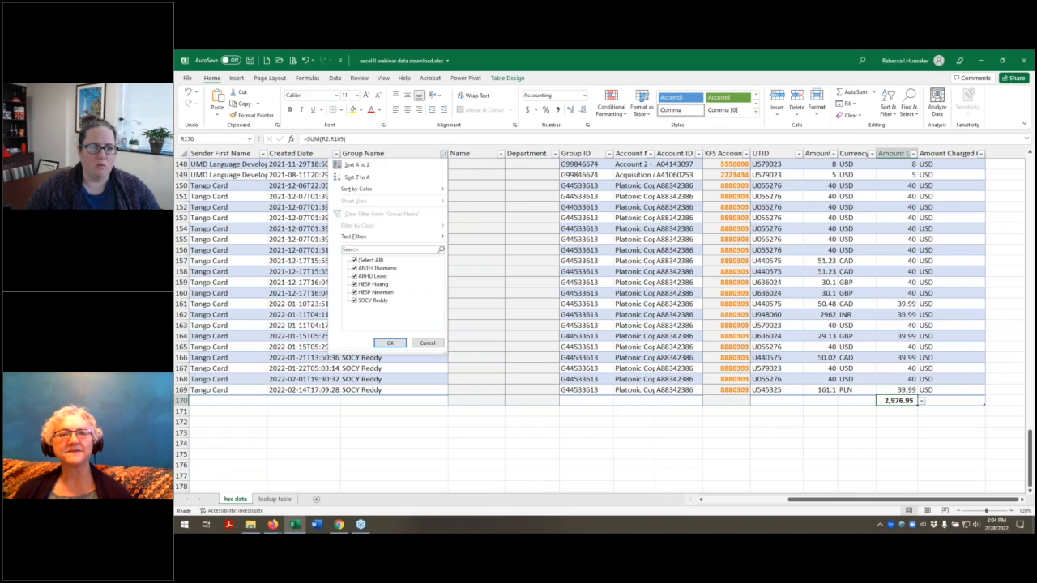
left_click(354, 260)
left_click(354, 300)
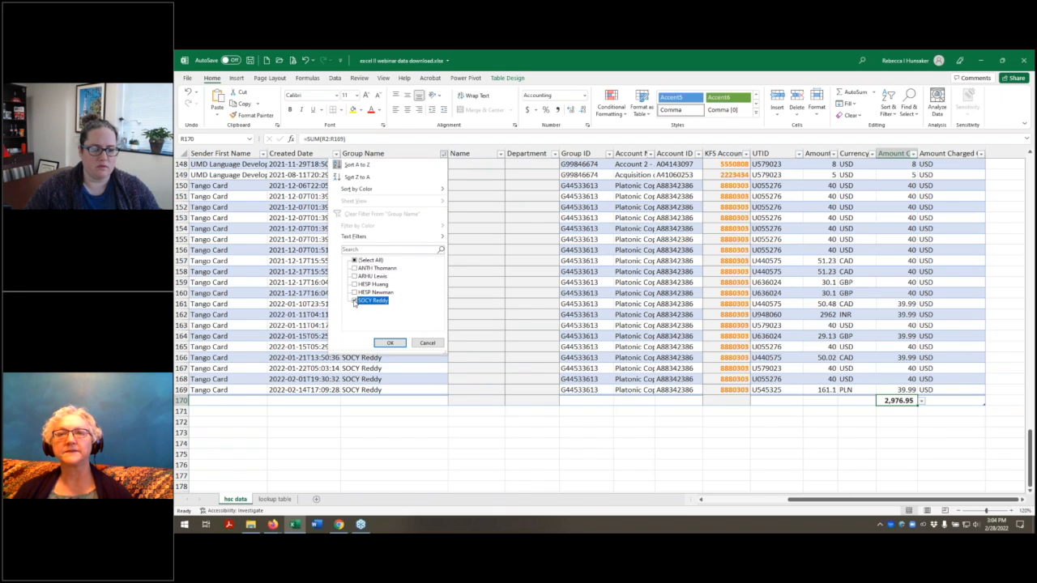
left_click(392, 344)
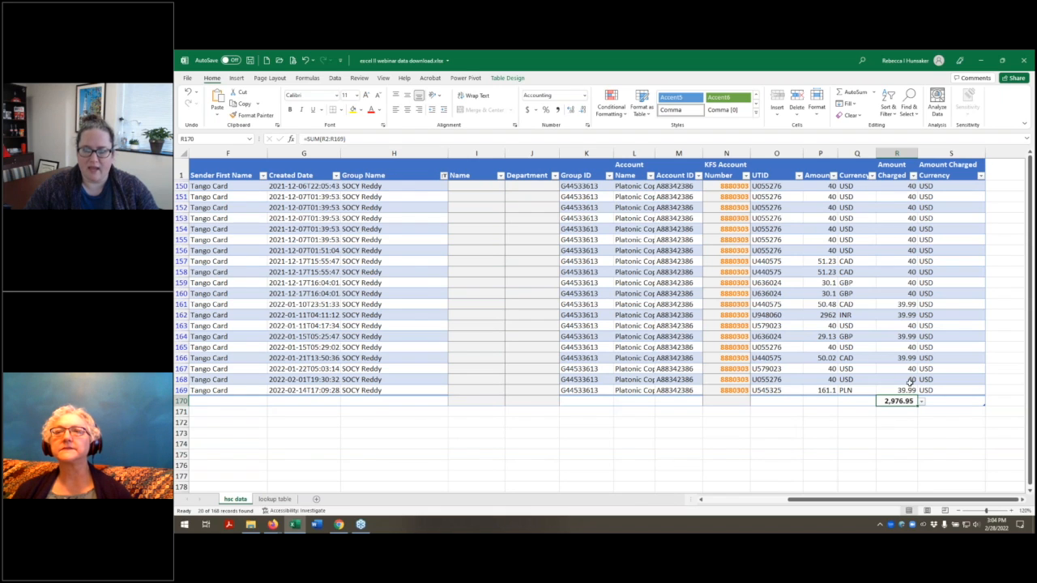
left_click(895, 140)
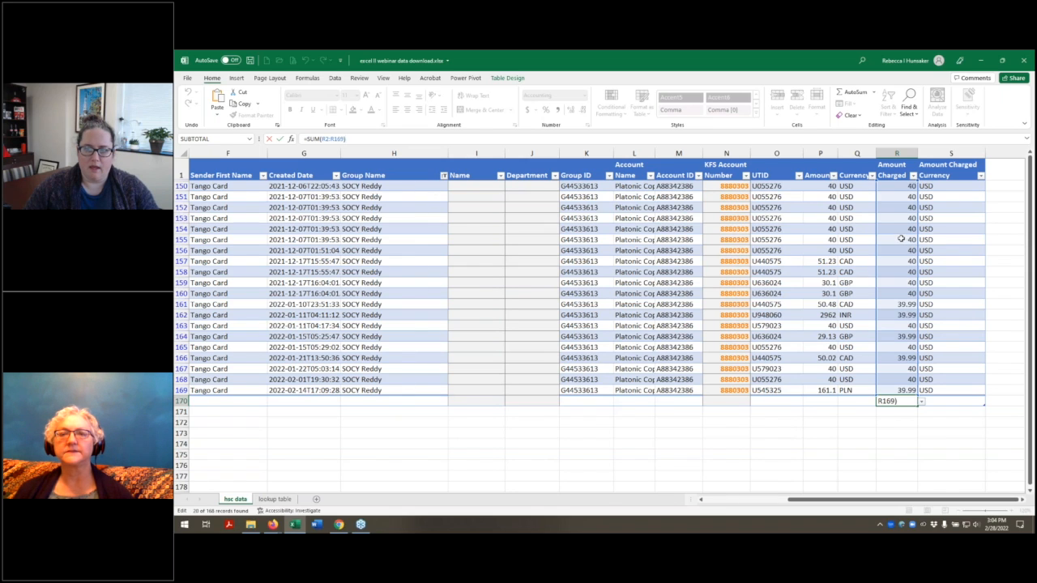
key("ctrl+Return")
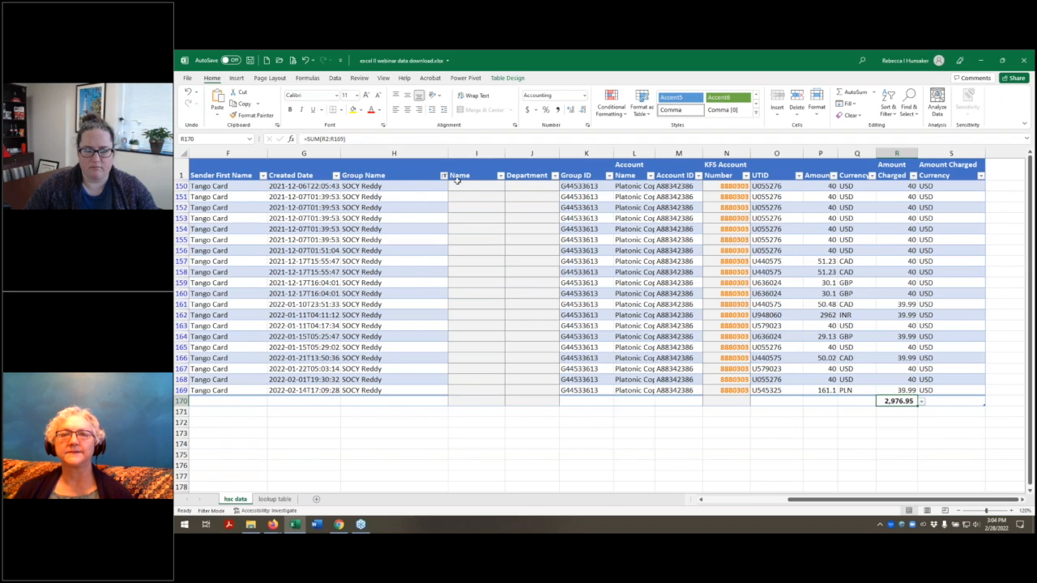
Step: Clear the filter from Group Name and delete the SUM formula from cell R170
left_click(443, 177)
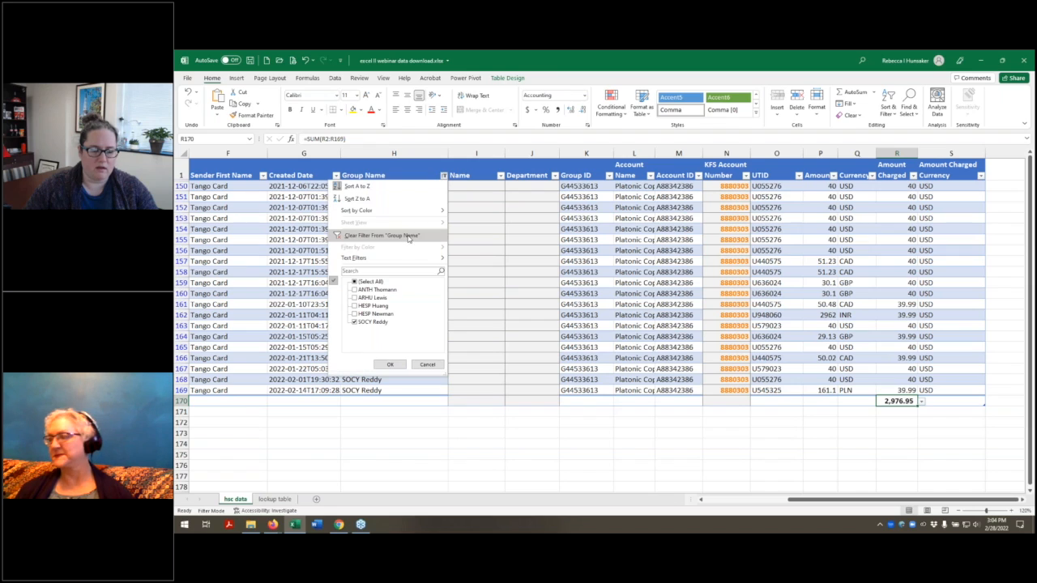
left_click(410, 235)
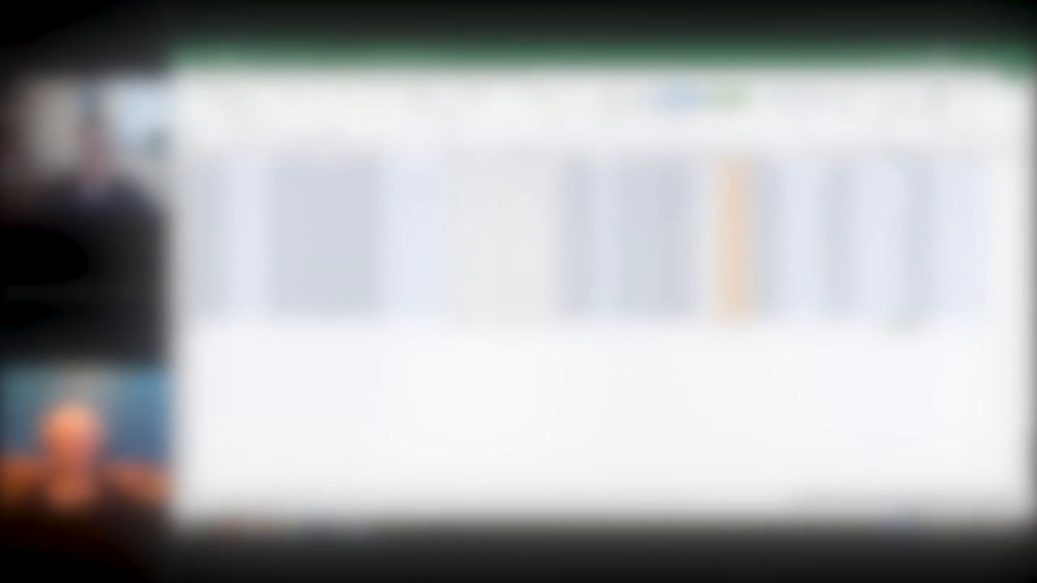
scroll(822, 251, "up", 1)
key("Delete")
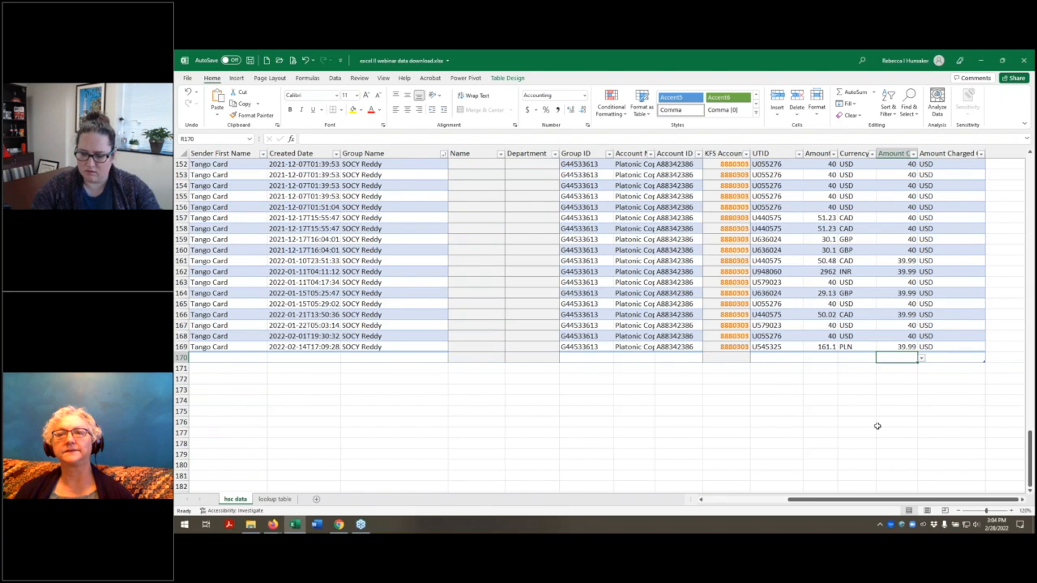
Step: Enter =SUBTOTAL(9,r2:r169) in cell R170, picking 9 - SUM as the function number
type("=")
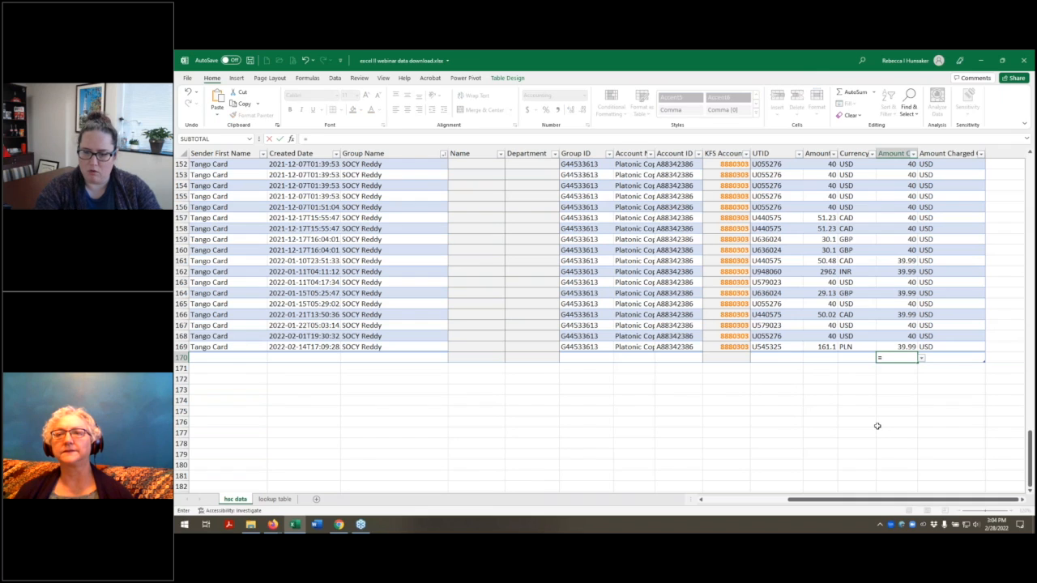
type("subtotal(")
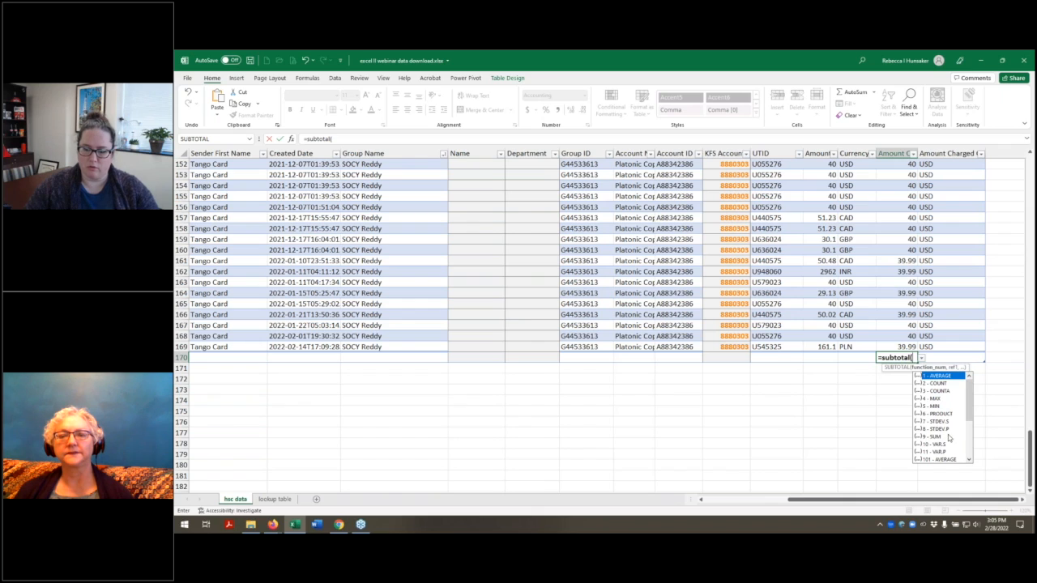
left_click(950, 437)
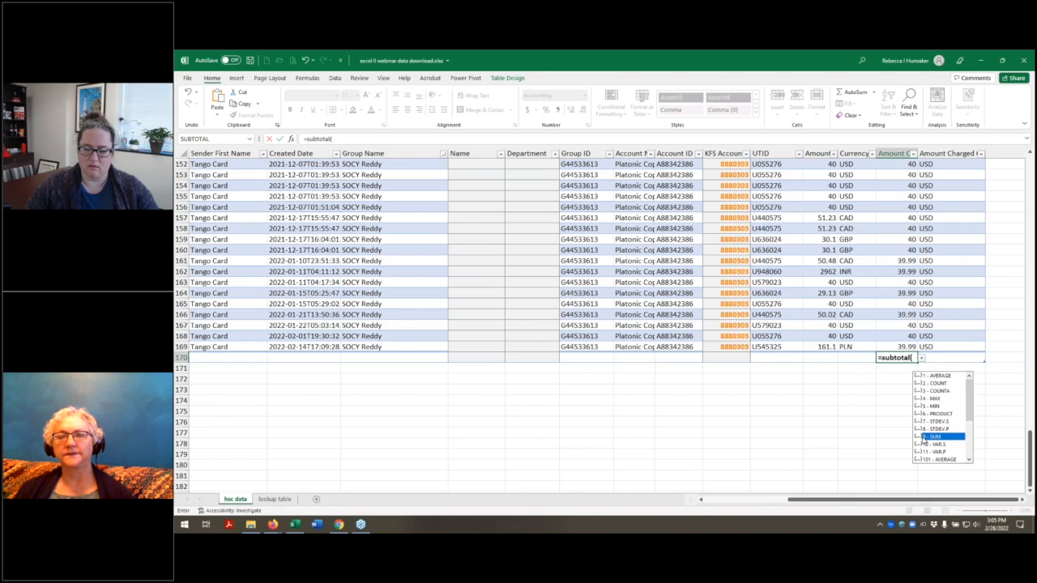
double_click(935, 437)
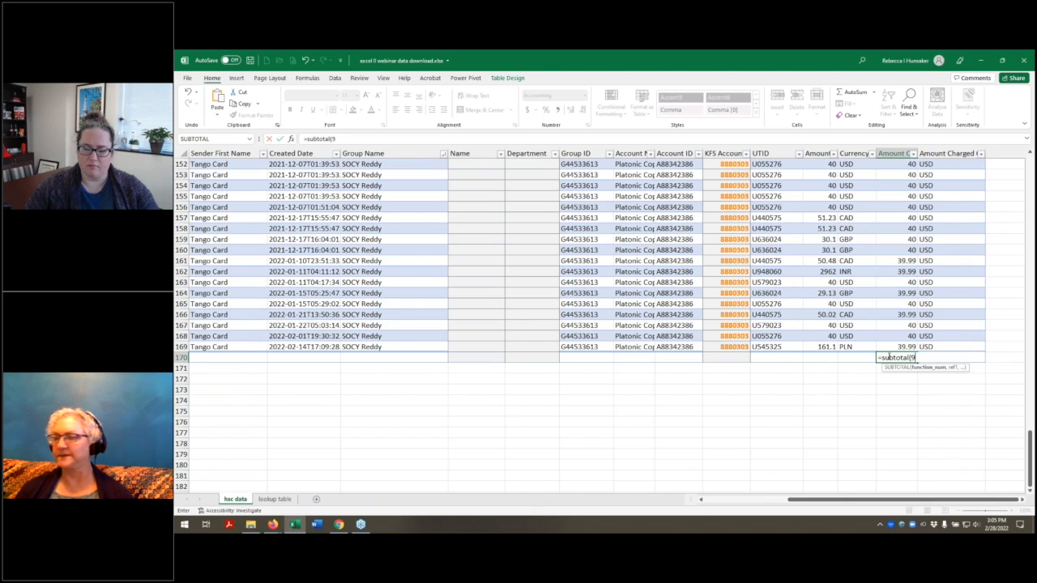
type(",")
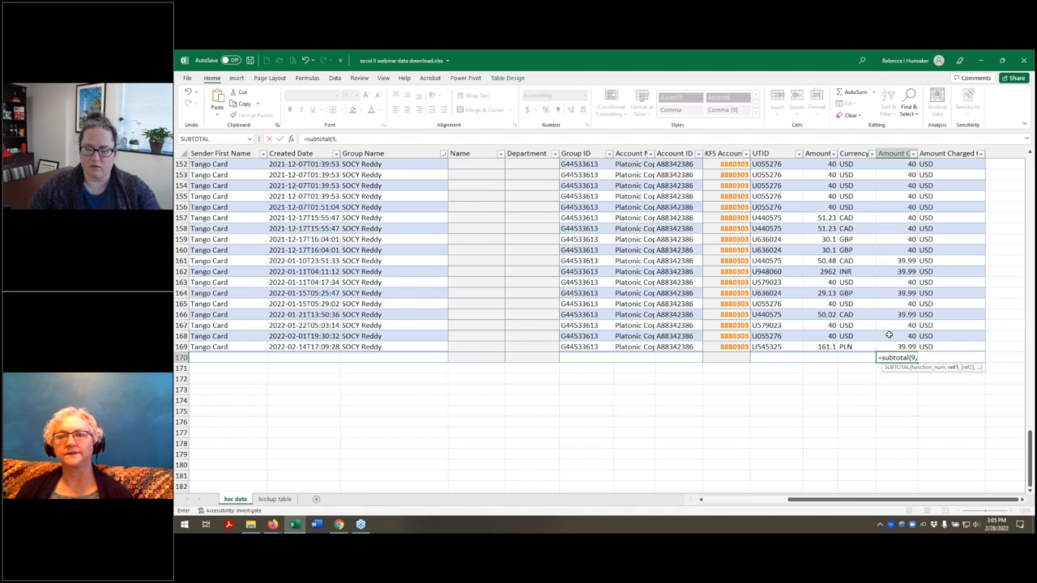
type("r2")
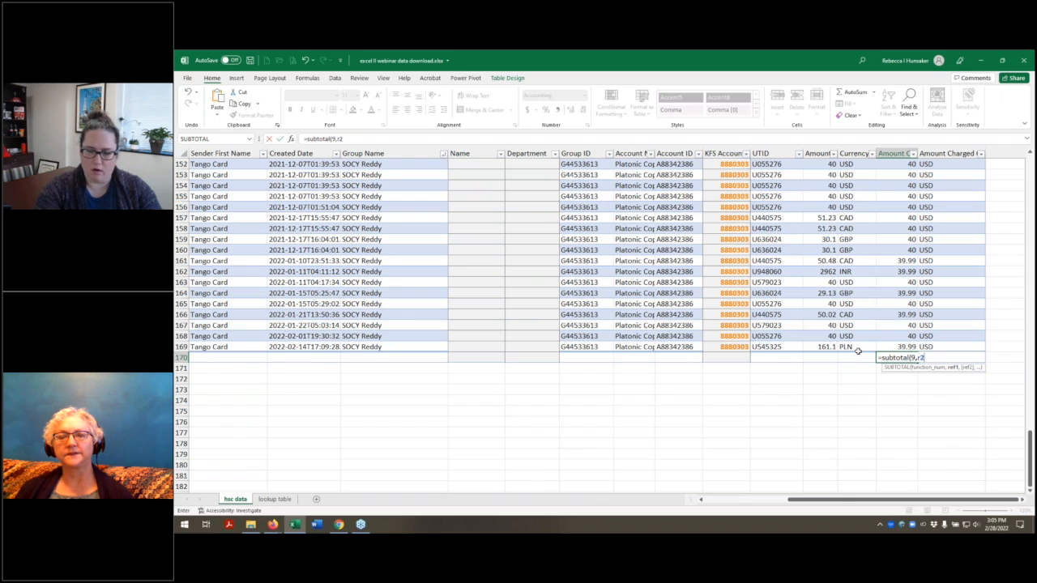
type(":r169)")
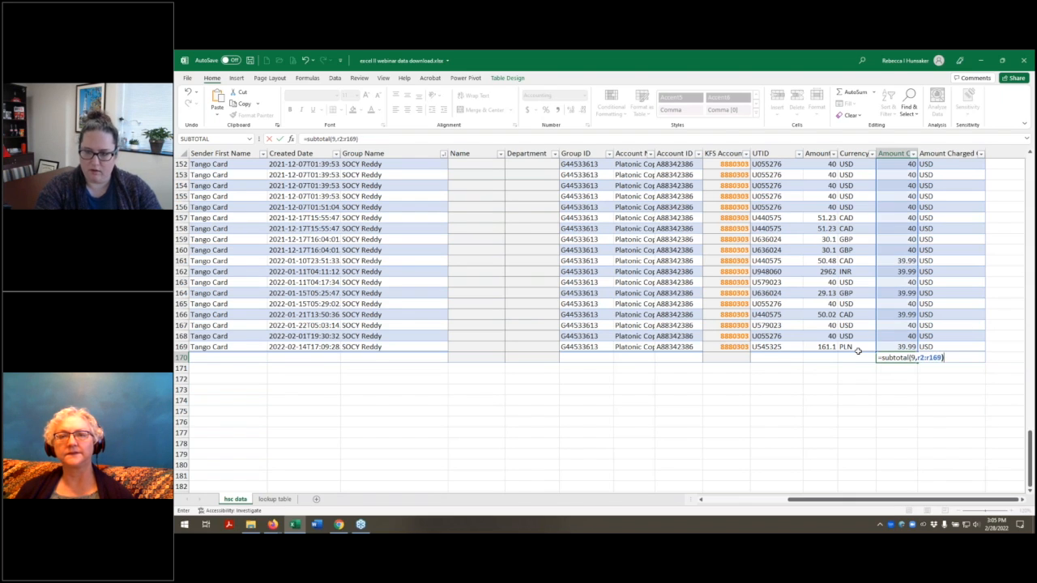
key("Return")
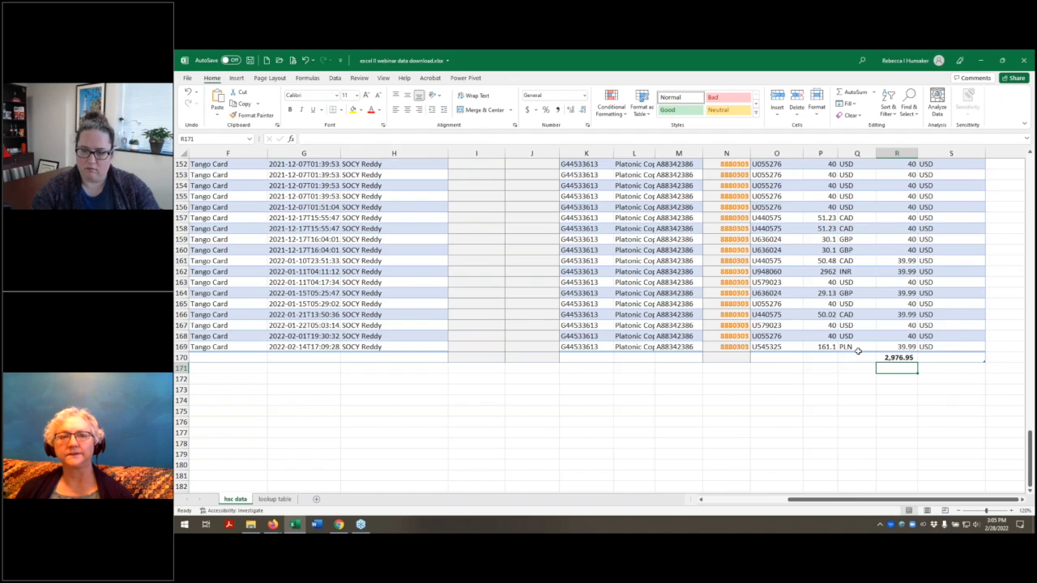
Step: Rebuild the Amount Charged total in R170 as =subtotal(9,r2:r169), choosing 9 - SUM from the list of functions
key("Up")
type("=subtota")
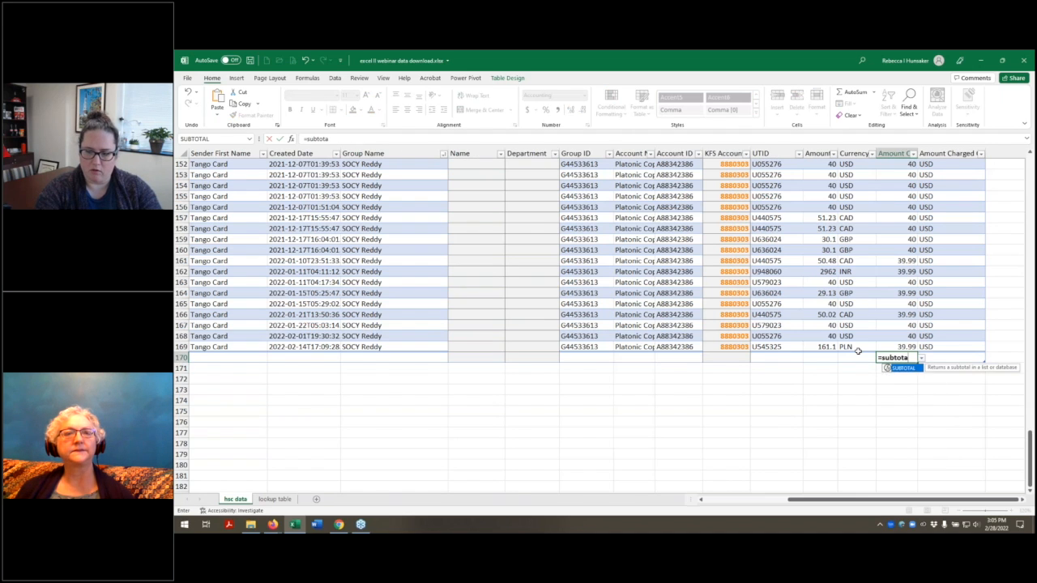
type("l(9")
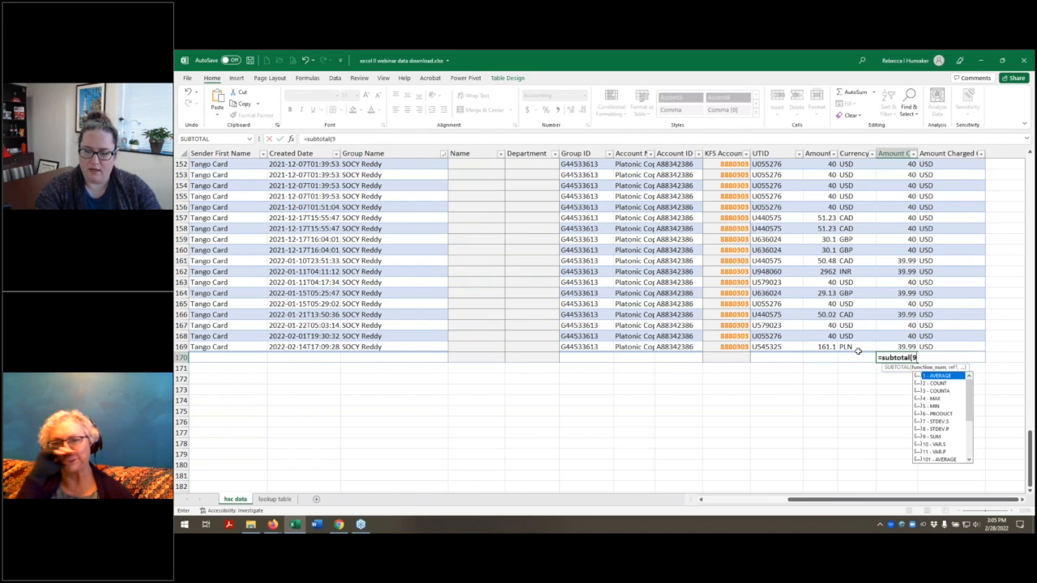
type(",")
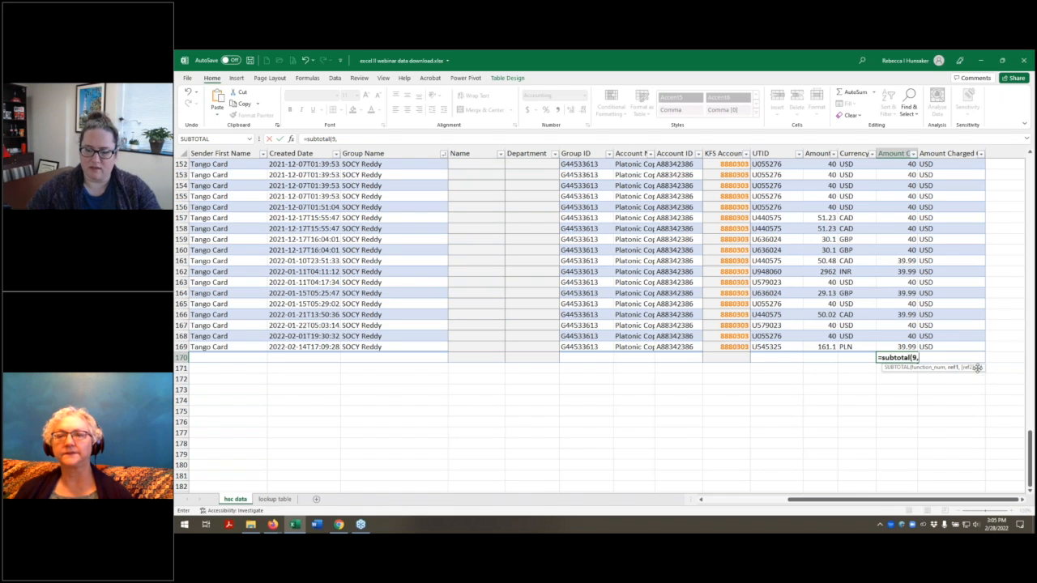
key("BackSpace")
key("BackSpace")
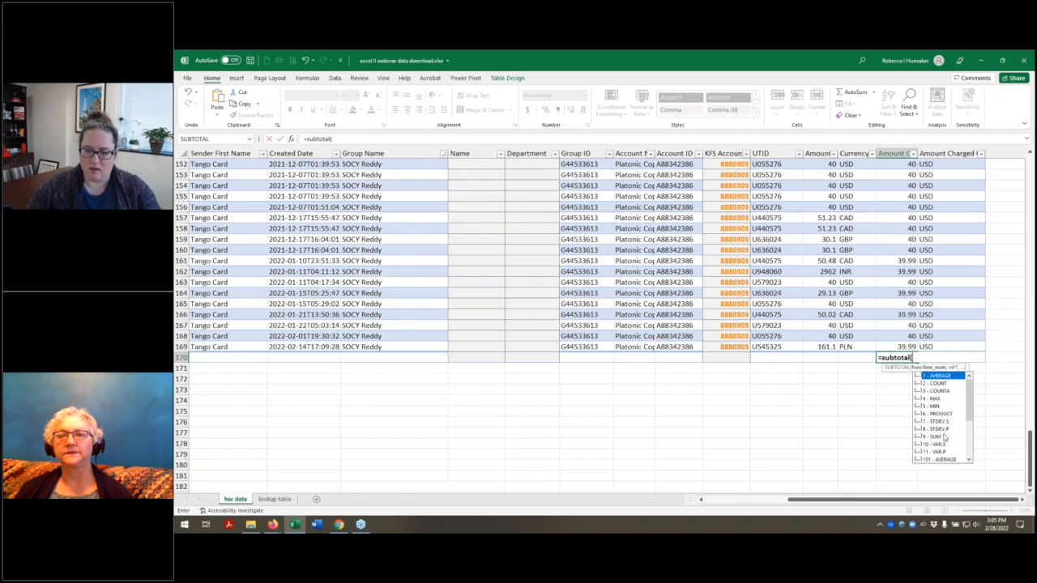
double_click(942, 436)
type(",r2")
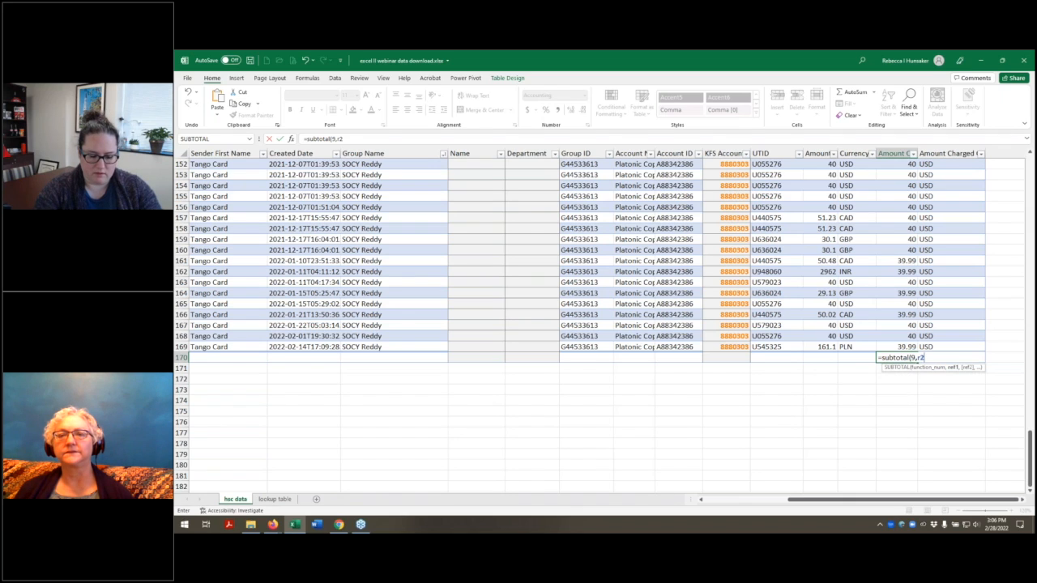
type(":r1")
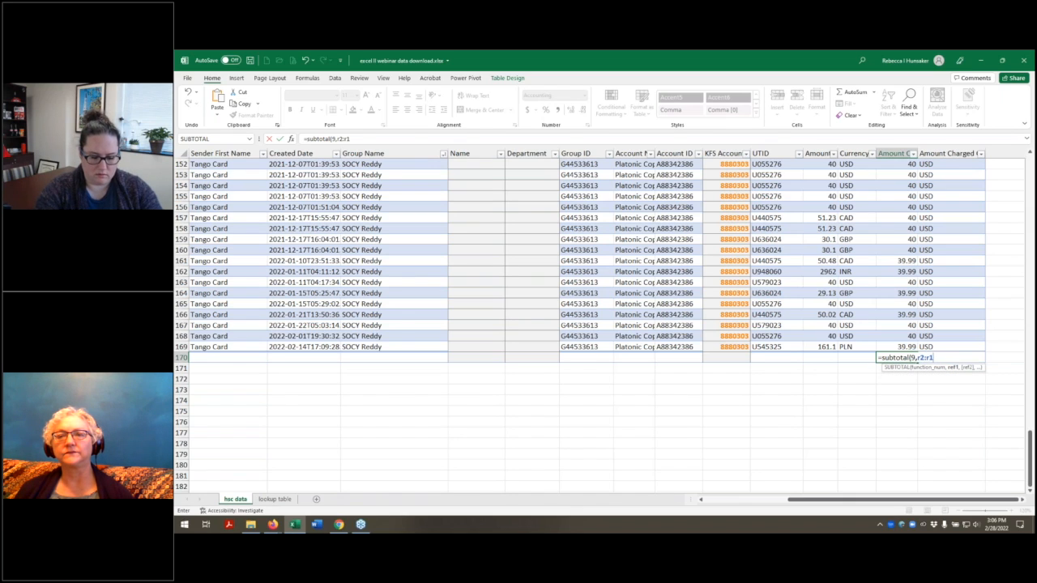
type("69)")
key("Return")
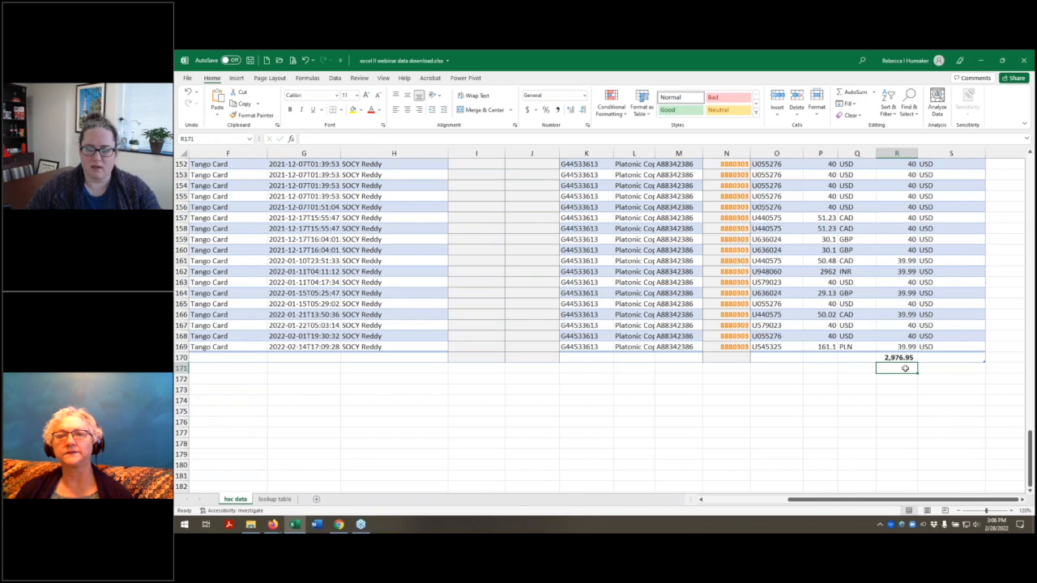
Step: Filter the Group Name column to show only the SOCY group and select the total in R170
left_click(897, 358)
left_click(896, 314)
left_click(443, 153)
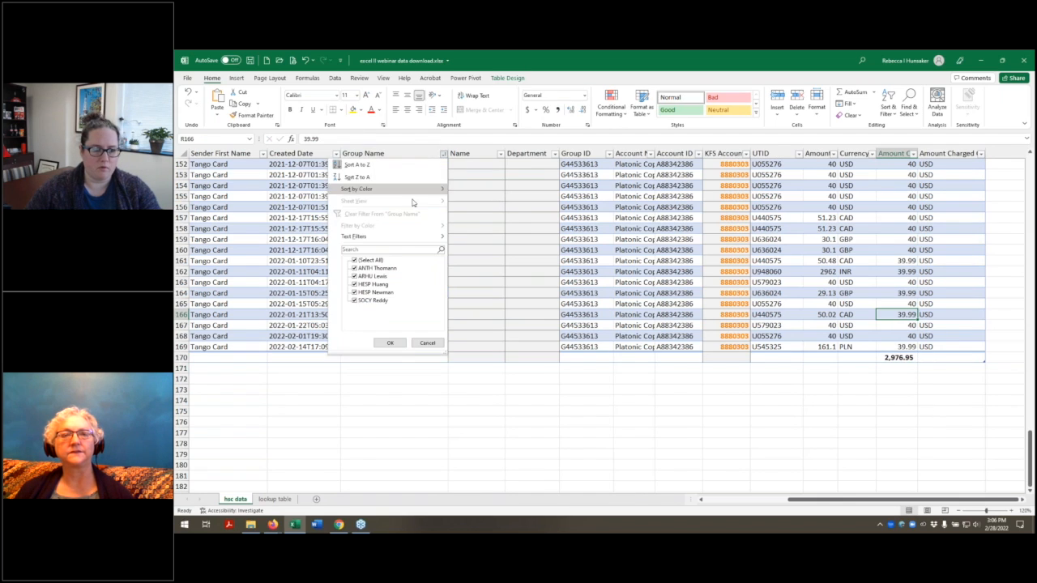
left_click(355, 261)
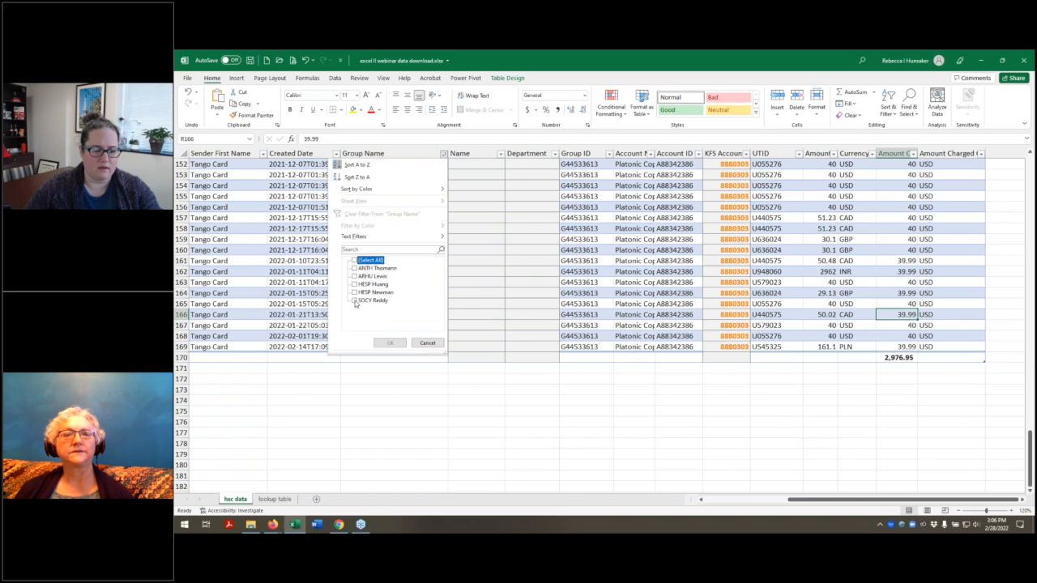
left_click(354, 300)
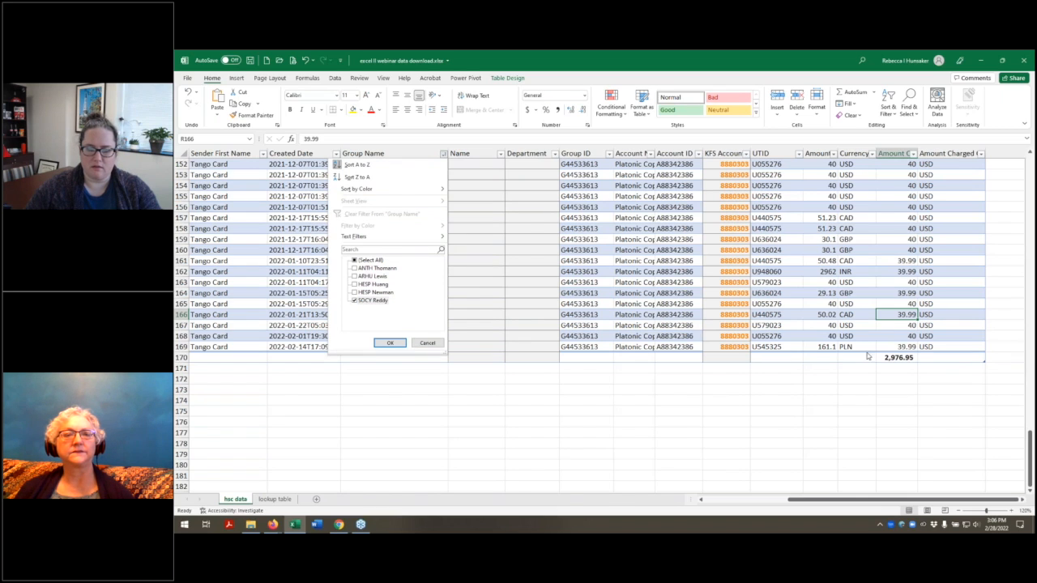
left_click(390, 344)
left_click(898, 357)
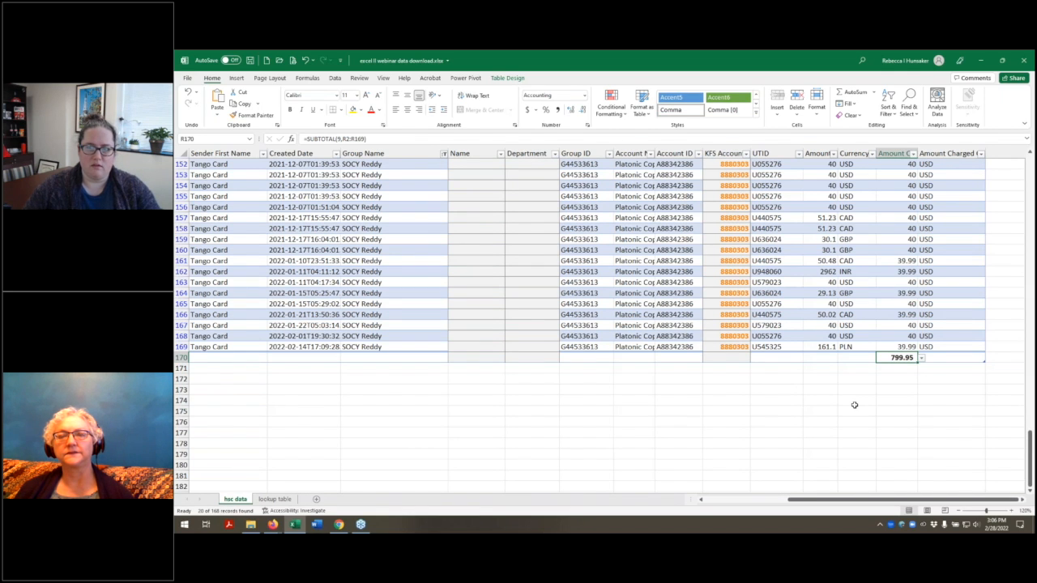
Step: Show all groups again by reselecting every value in the Group Name filter
scroll(854, 405, "up", 1)
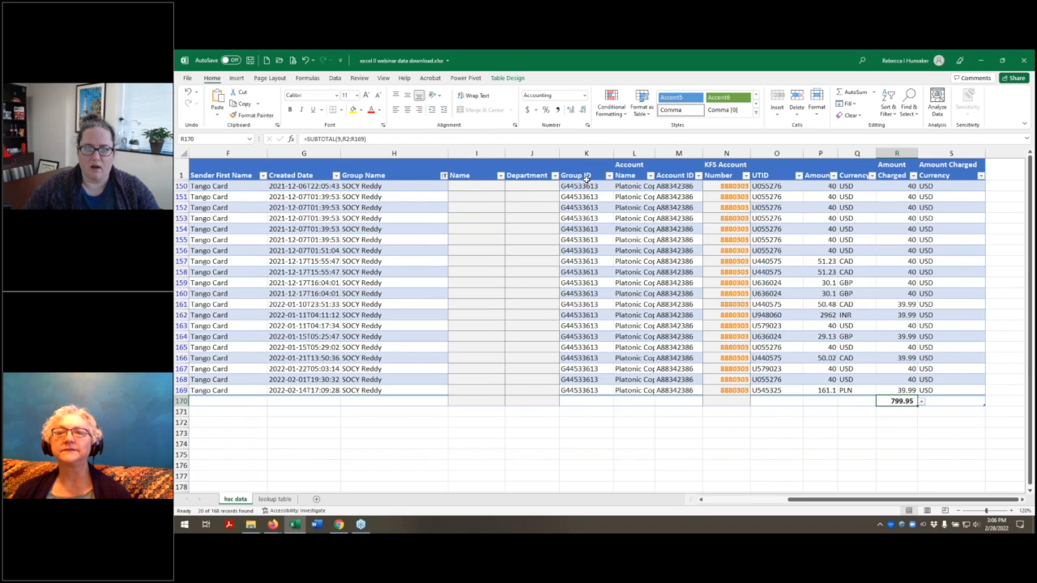
left_click(746, 175)
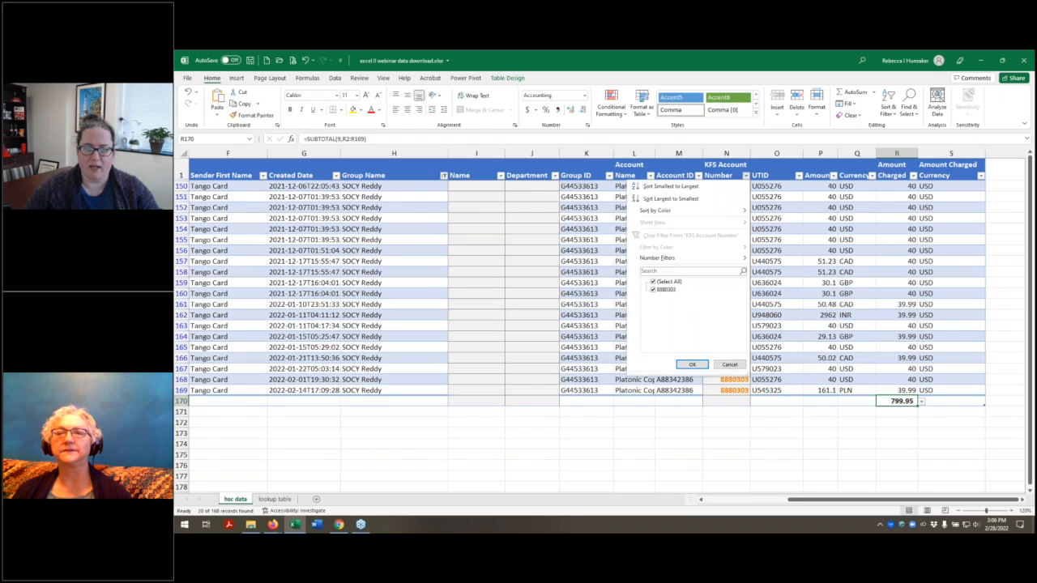
left_click(444, 179)
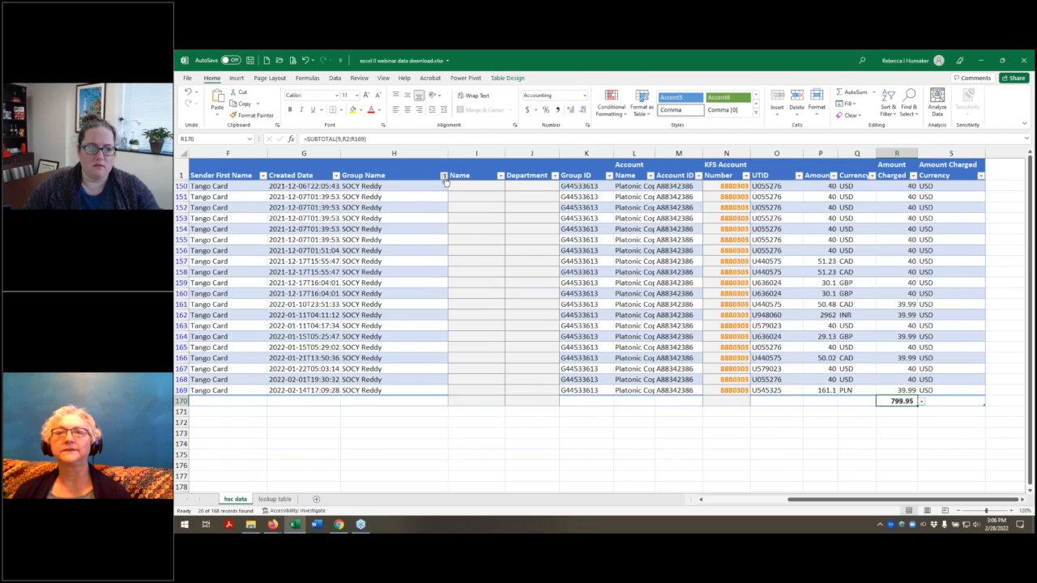
left_click(444, 177)
left_click(368, 283)
left_click(390, 365)
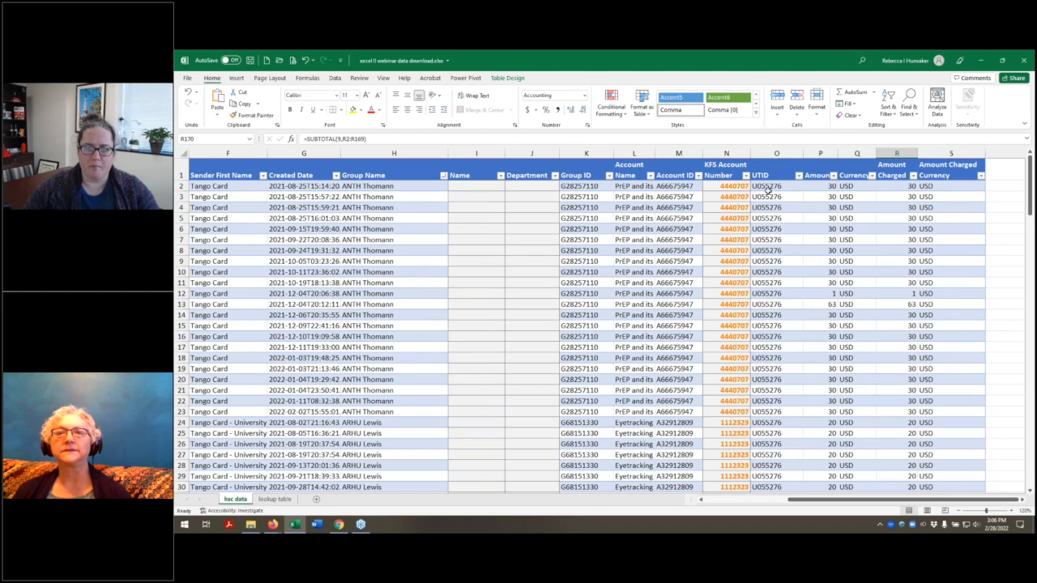
Step: Filter the KFS Account Number column to only the first account number listed
left_click(744, 177)
left_click(652, 281)
left_click(653, 289)
left_click(693, 366)
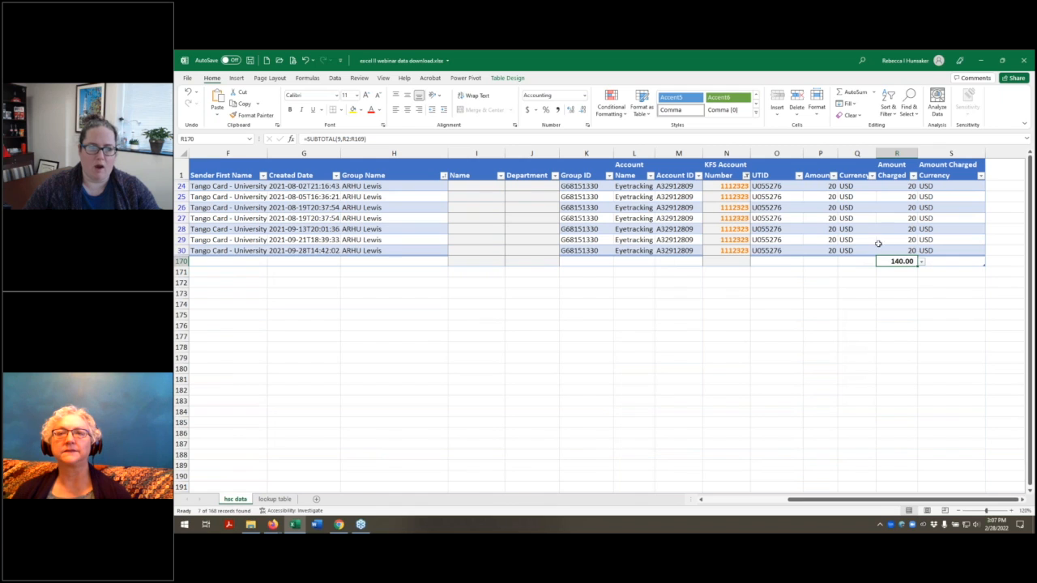
Step: Clear the KFS Account Number filter and hide rows 24 to 30
left_click(746, 176)
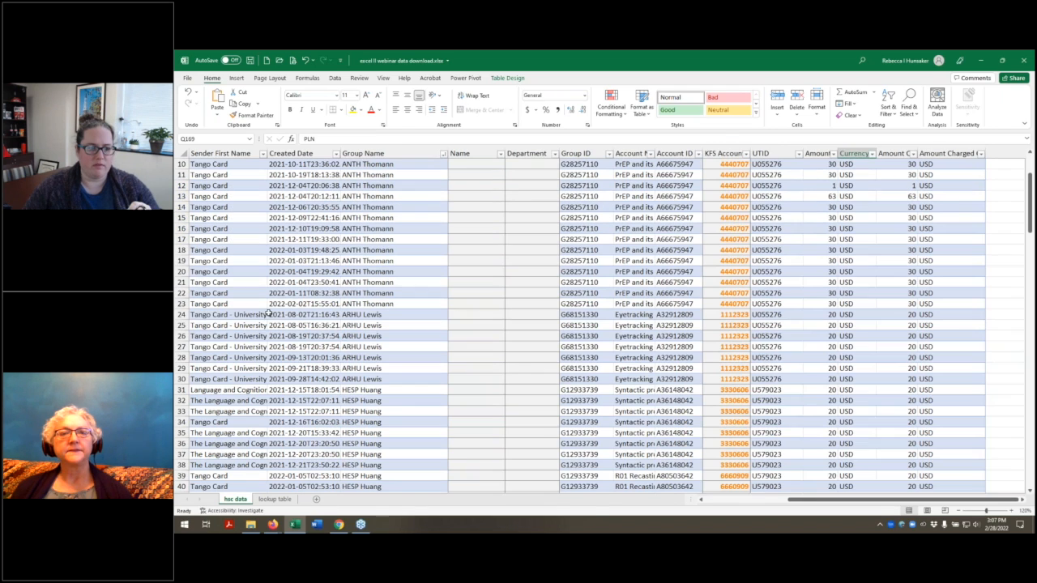
left_click_drag(181, 314, 185, 386)
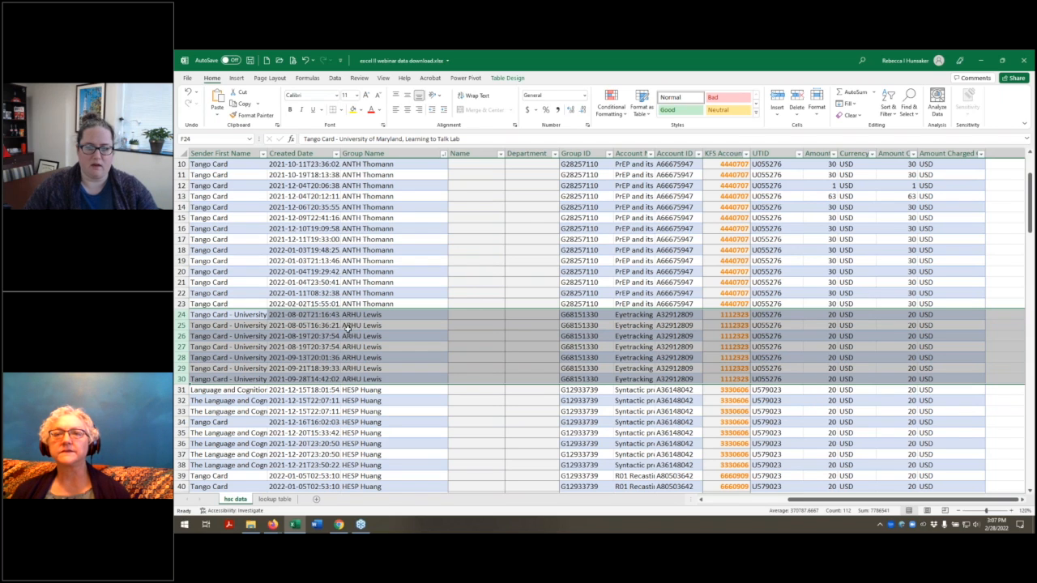
right_click(180, 325)
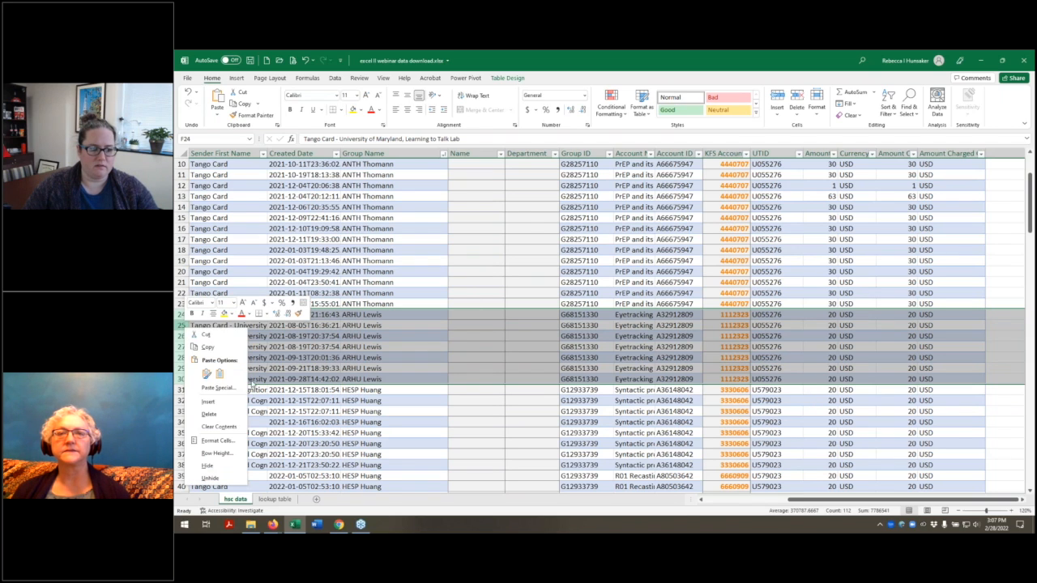
left_click(218, 469)
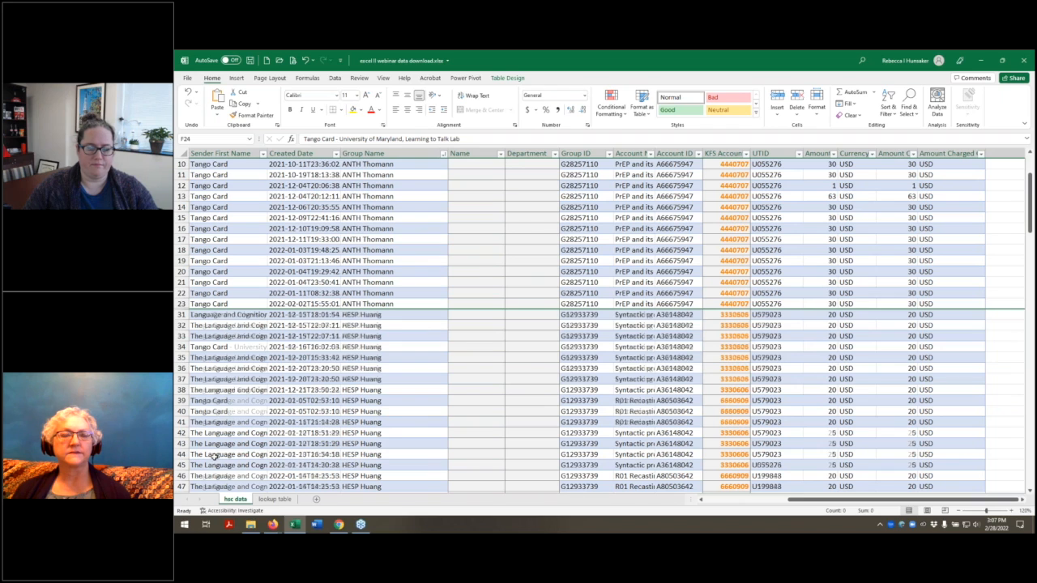
Step: Check the Amount Charged total in R170 with rows 24 to 30 hidden
left_click(892, 350)
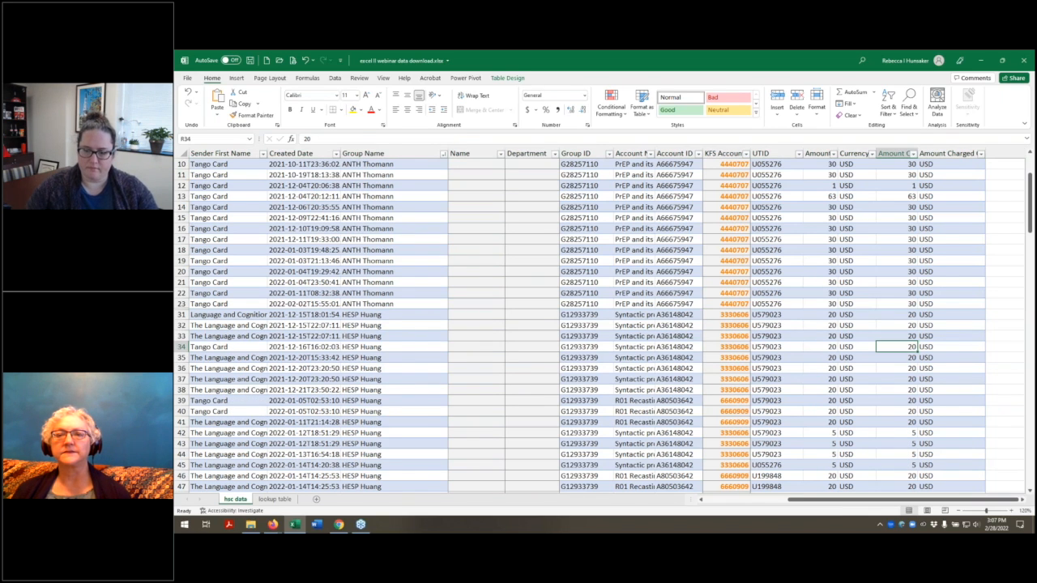
key("ctrl+Down")
scroll(883, 314, "down", 3)
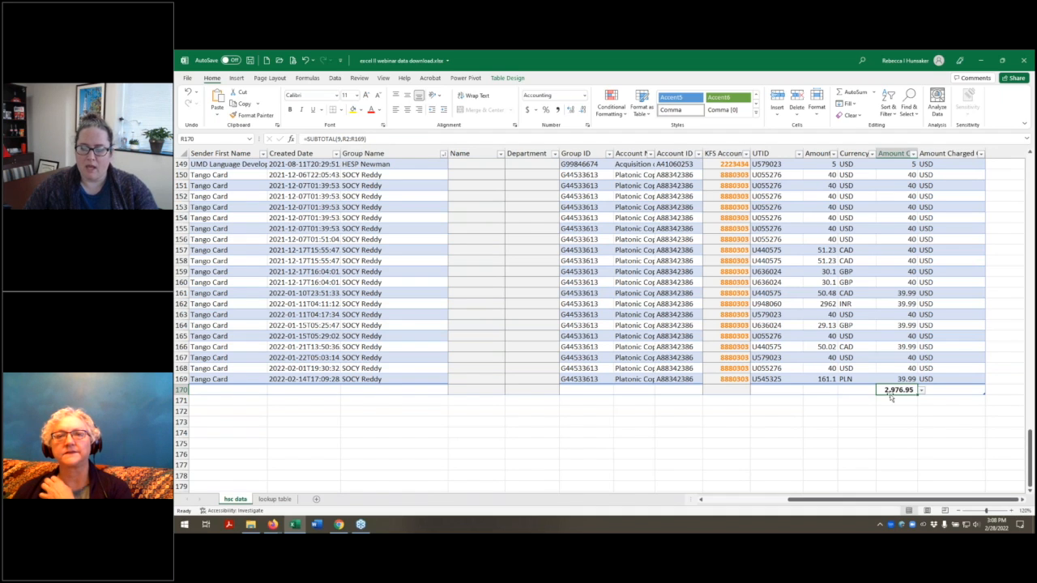
type("=")
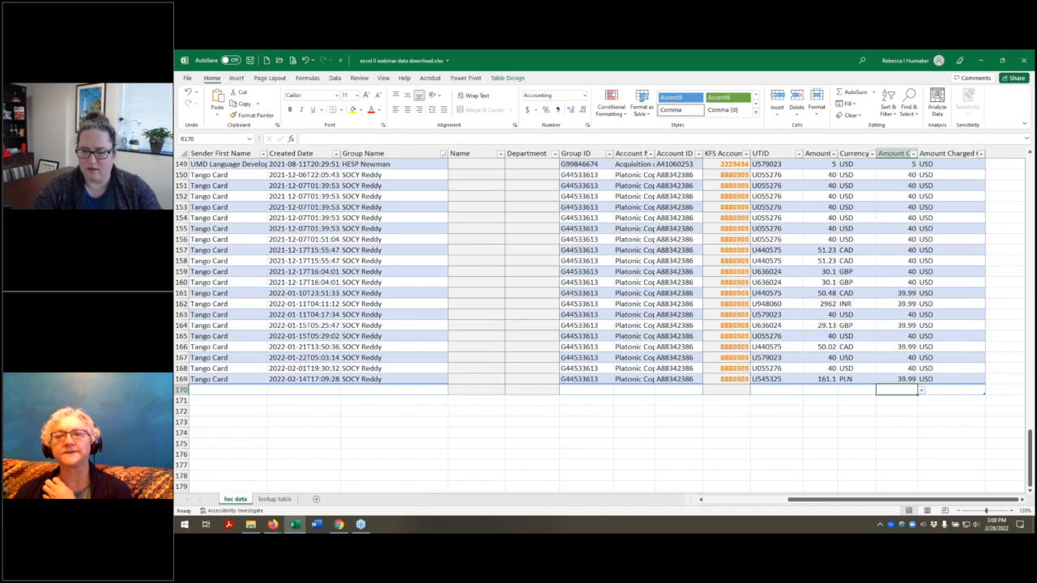
type("subtotal(109")
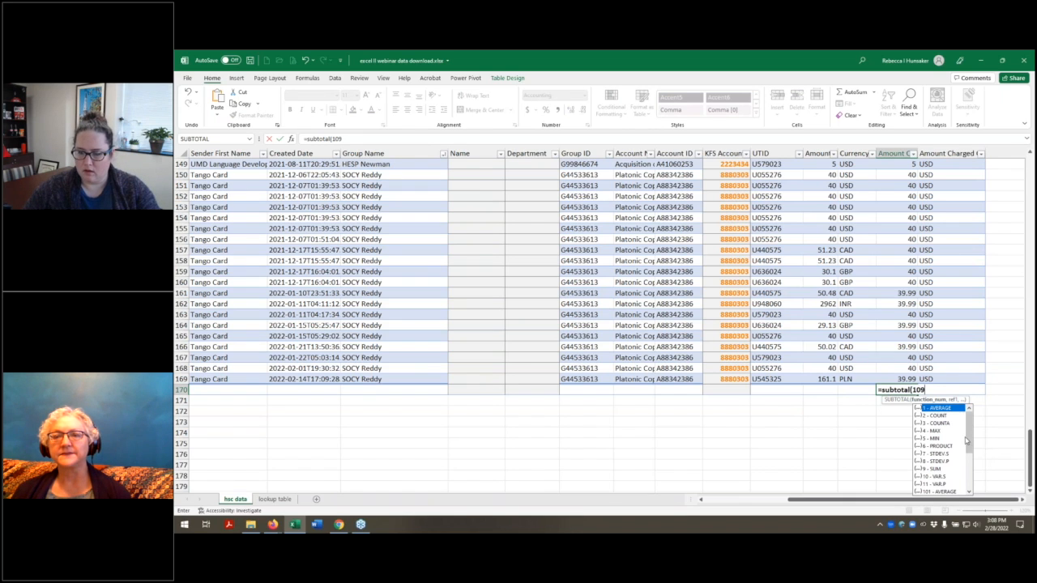
scroll(968, 468, "down", 3)
scroll(968, 469, "down", 1)
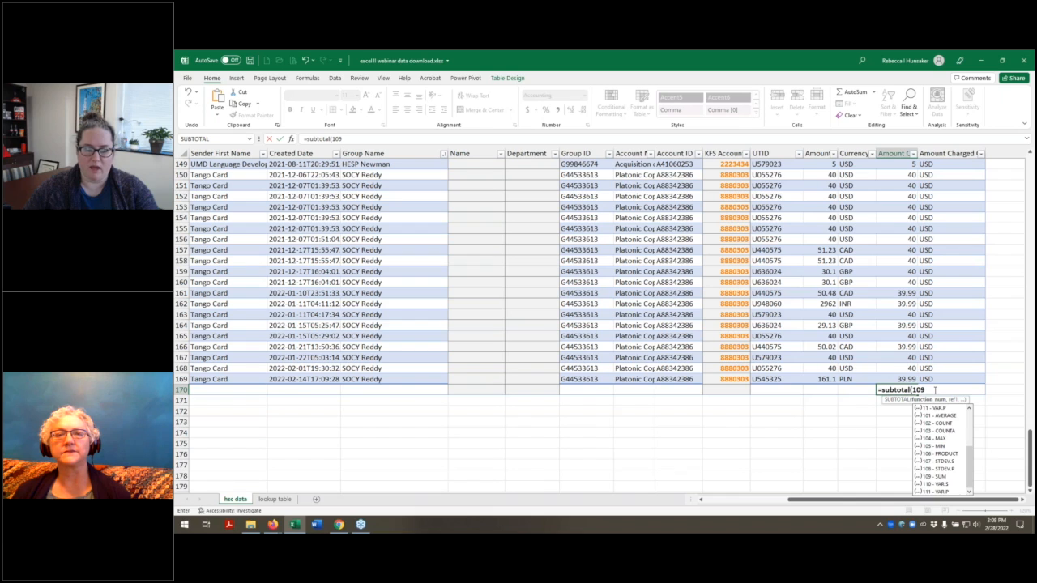
key("Escape")
key("Escape")
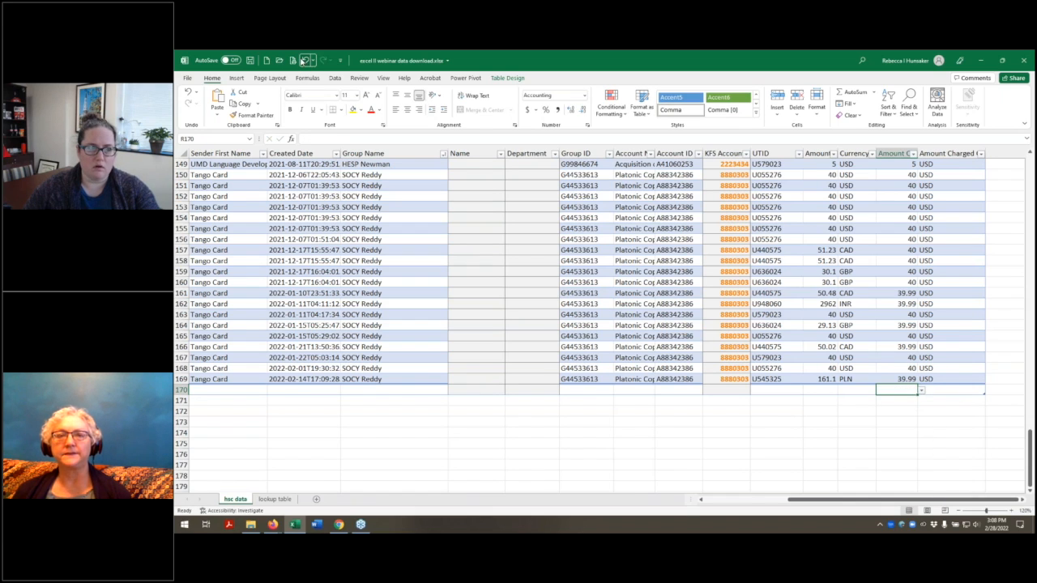
left_click(304, 61)
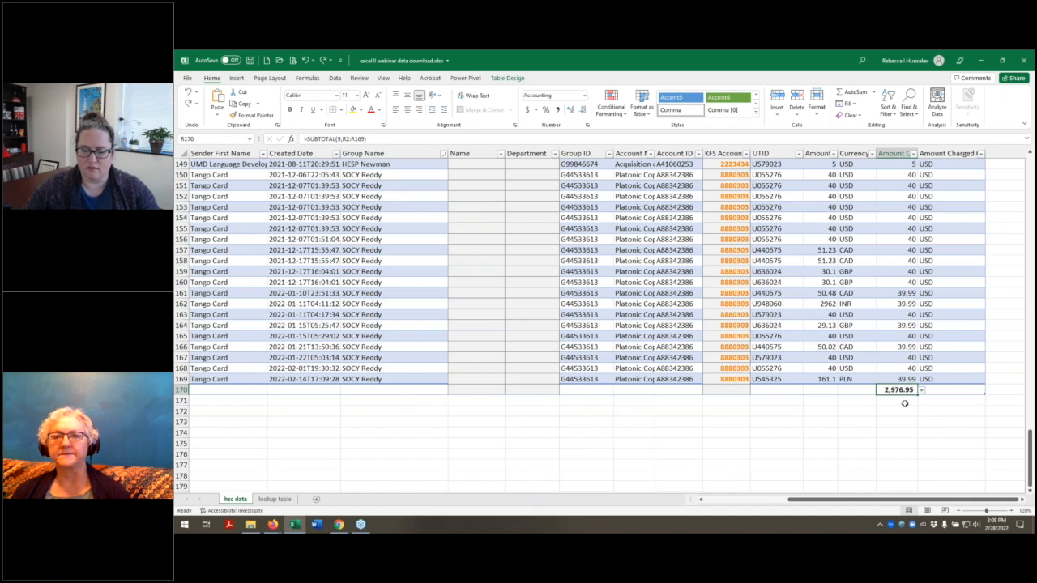
Step: Change the function number of the SUBTOTAL formula in R170 to 109 and reselect the cell
left_click(339, 138)
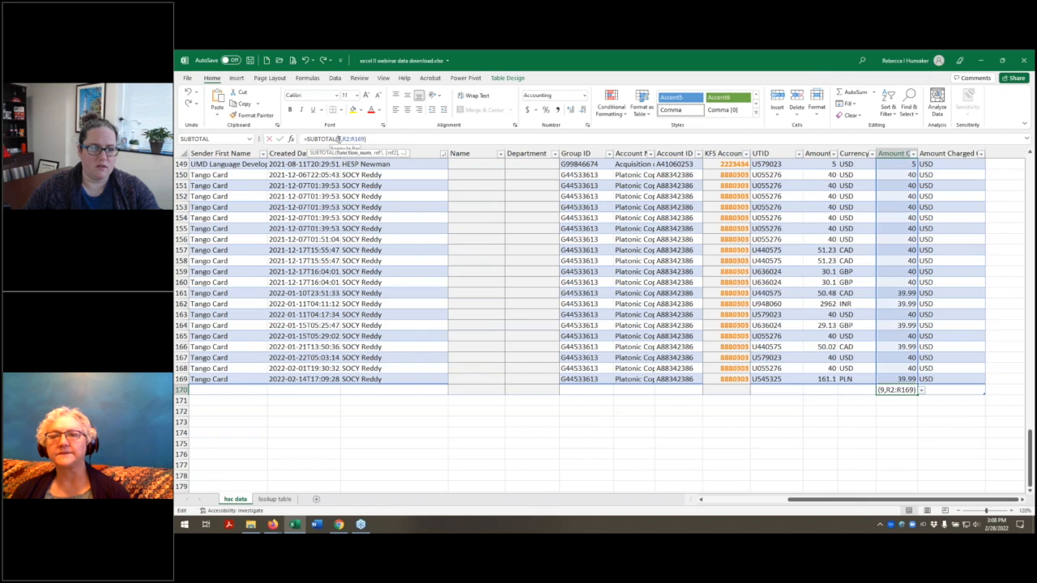
type("10")
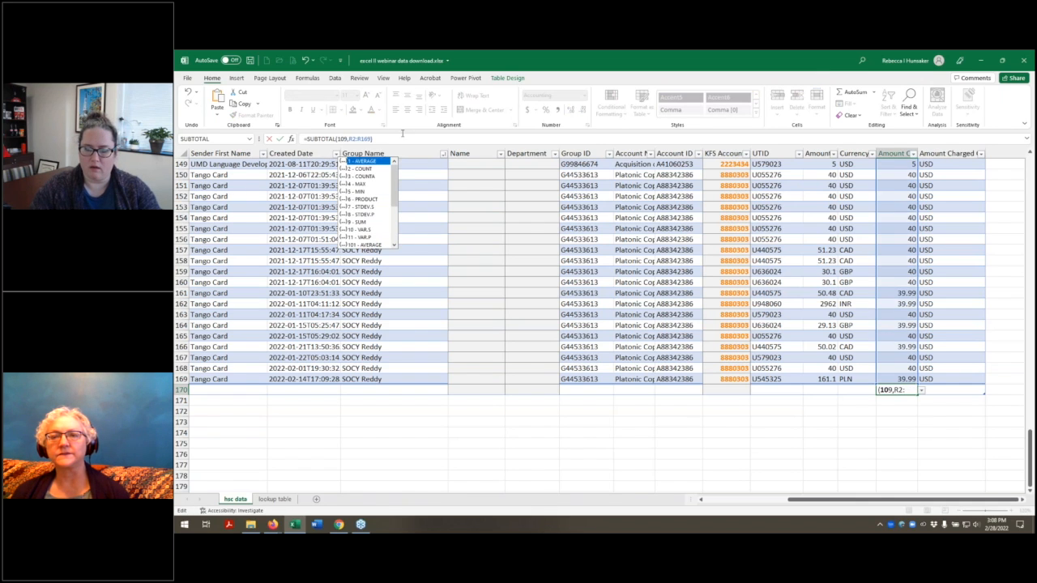
key("Return")
left_click(901, 391)
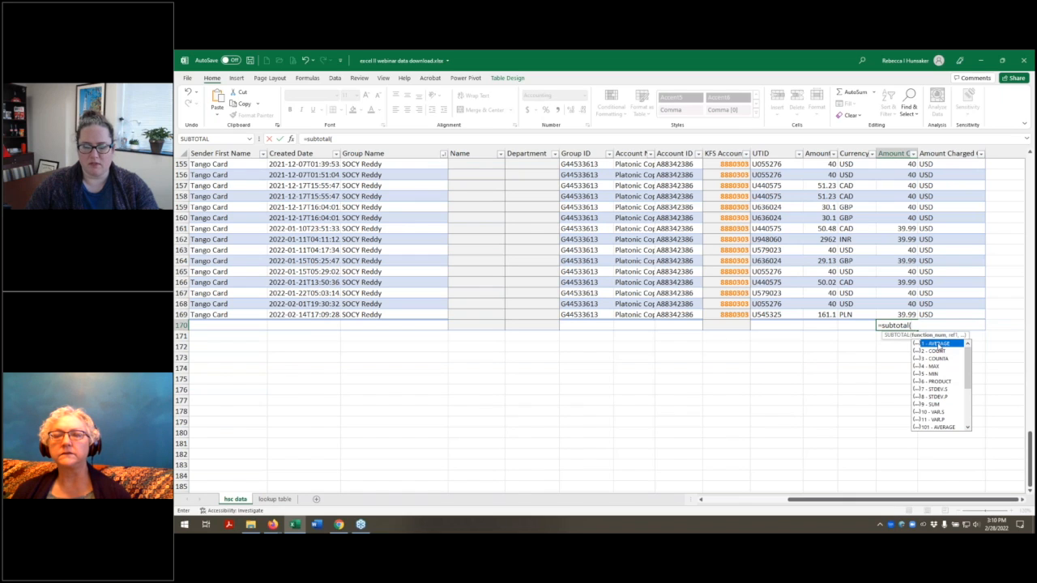
Step: Enter =subtotal(1,r2:r169) in R170, picking 1 - AVERAGE as the function
double_click(938, 346)
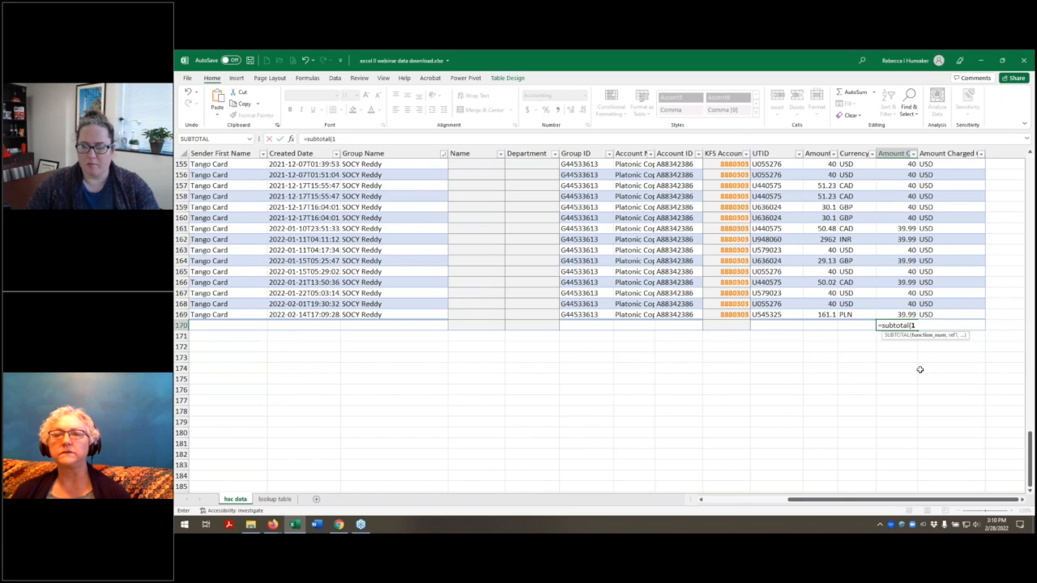
type(",r")
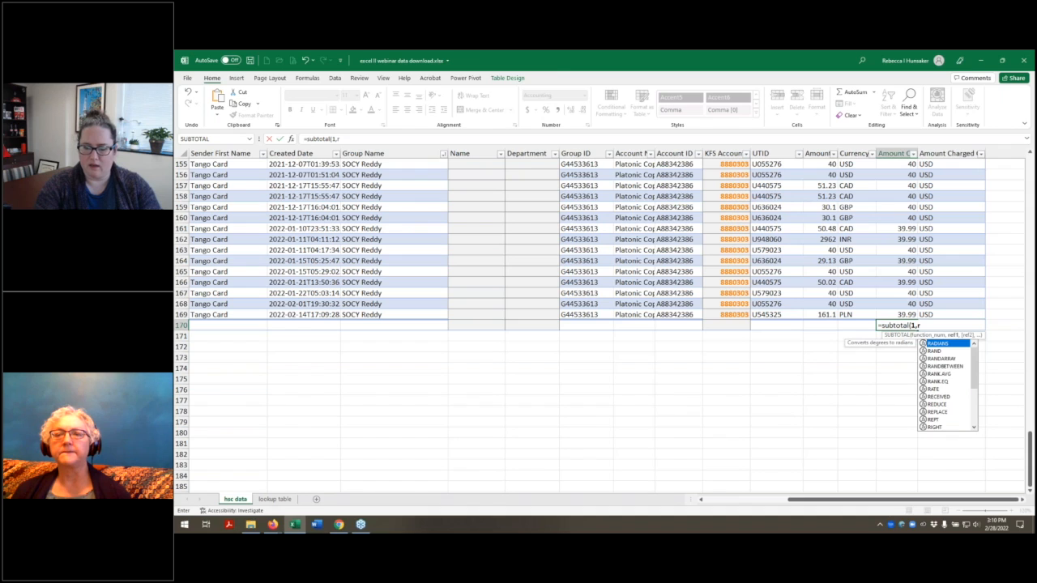
type("2:r169)")
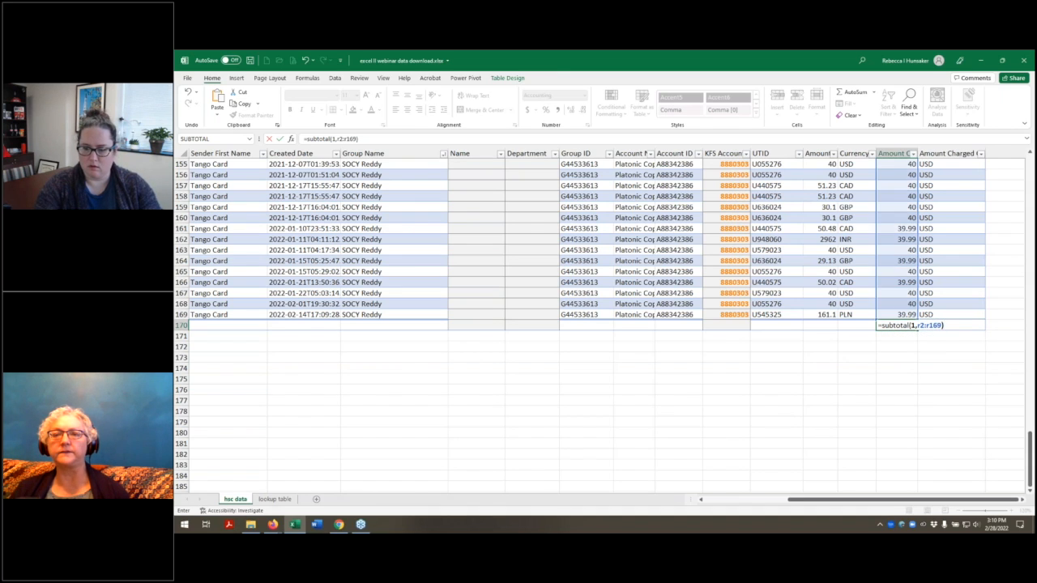
key("Return")
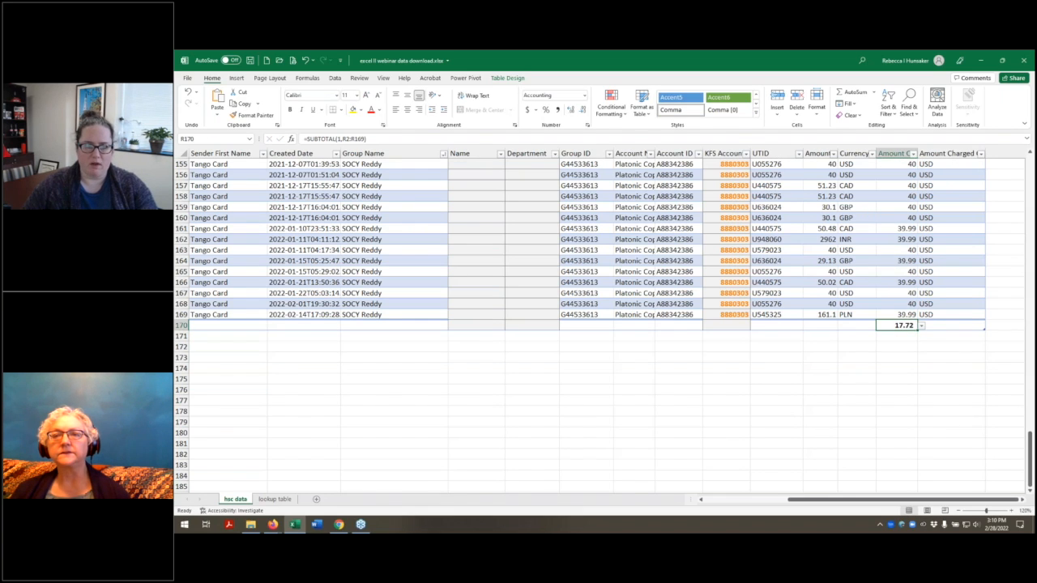
Step: Change the function number of the SUBTOTAL formula in R170 to 9 and reselect the cell
left_click(338, 139)
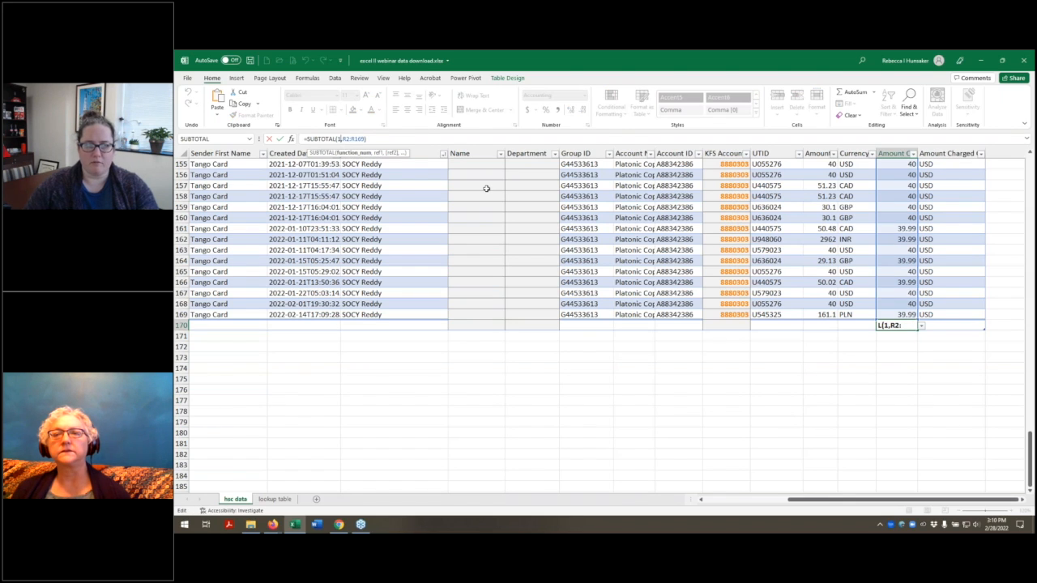
key("BackSpace")
type("9")
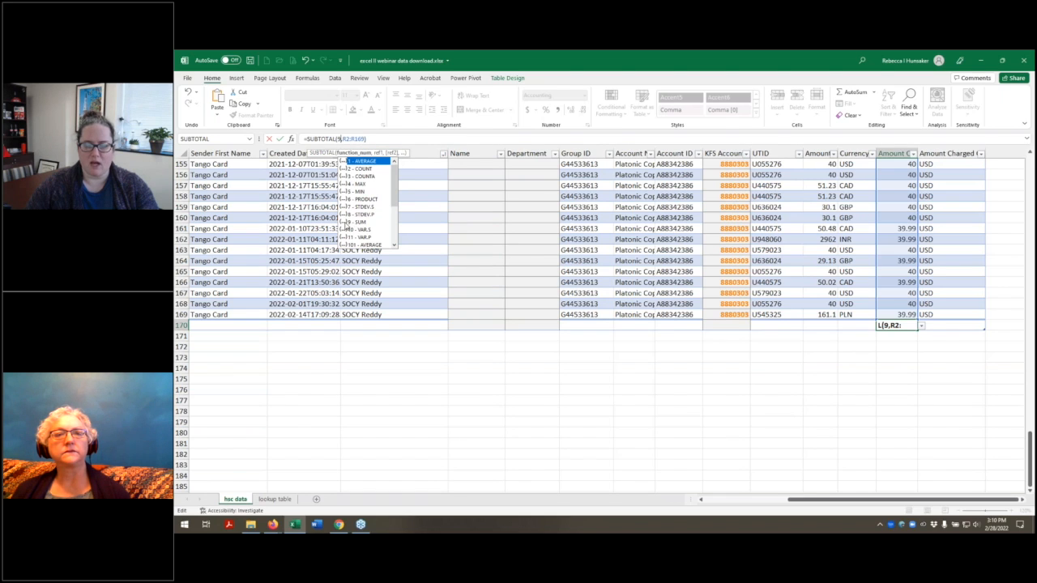
key("Return")
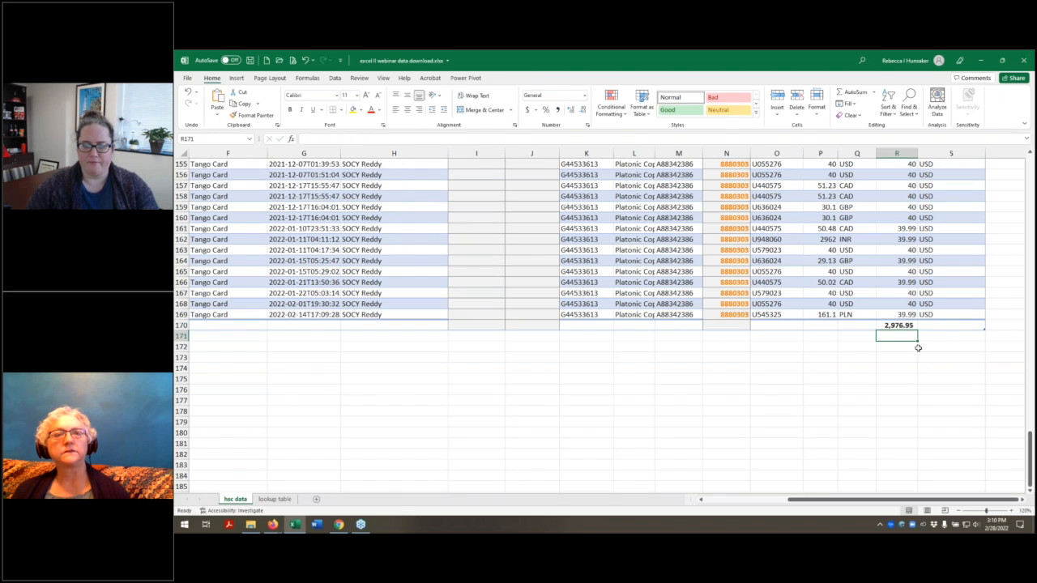
left_click(897, 324)
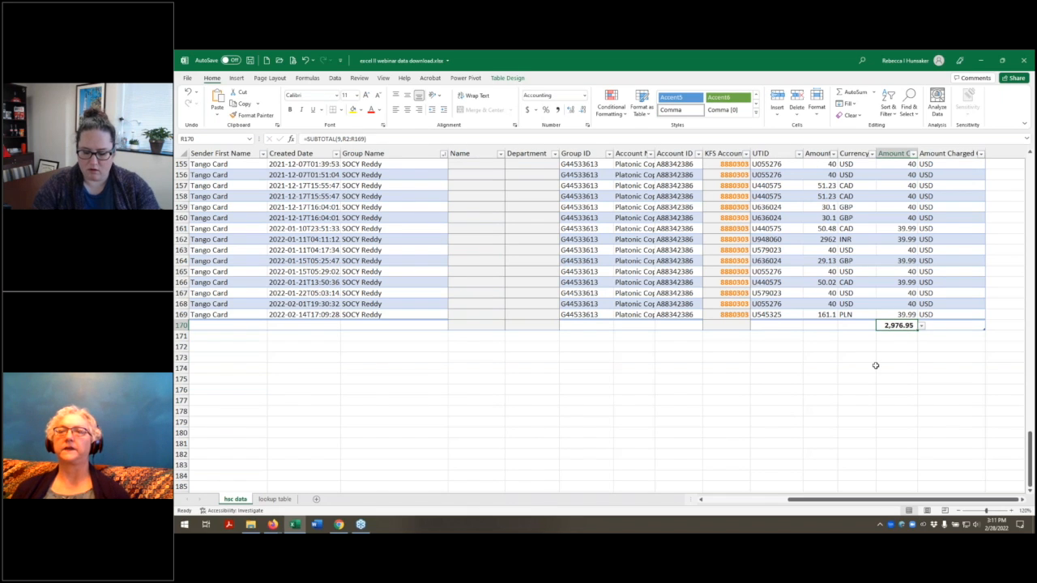
Step: Enter =subtotal(9,r2:r169) in R170, picking 9 - SUM as the function, and reselect the cell
type("=subtotal(")
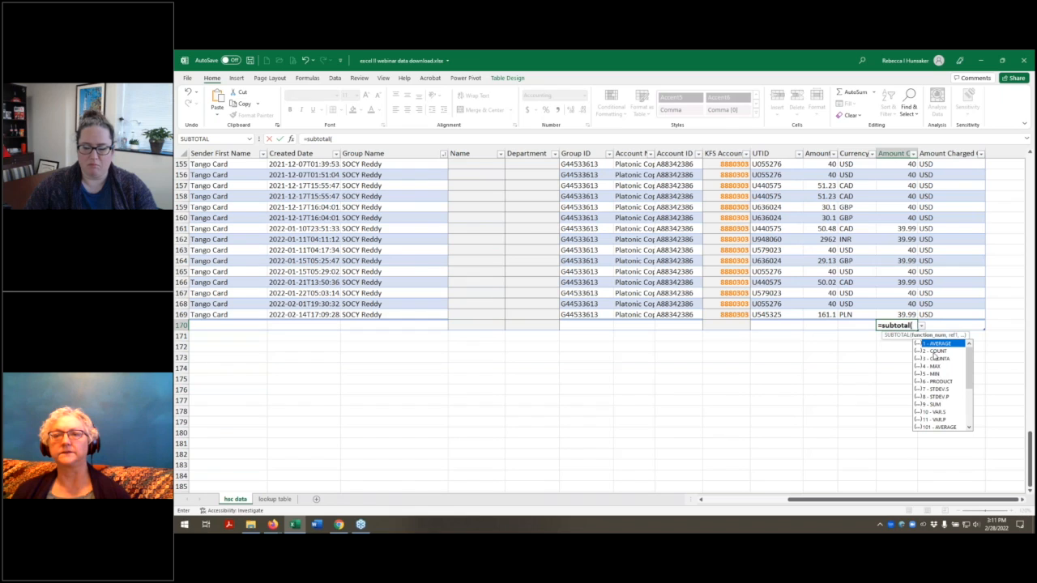
double_click(935, 405)
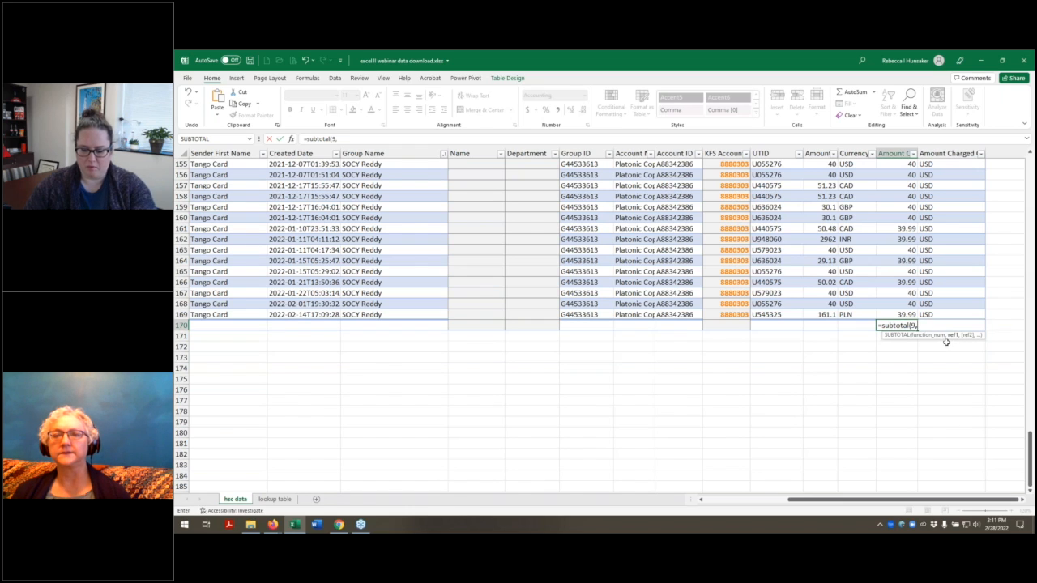
type(",")
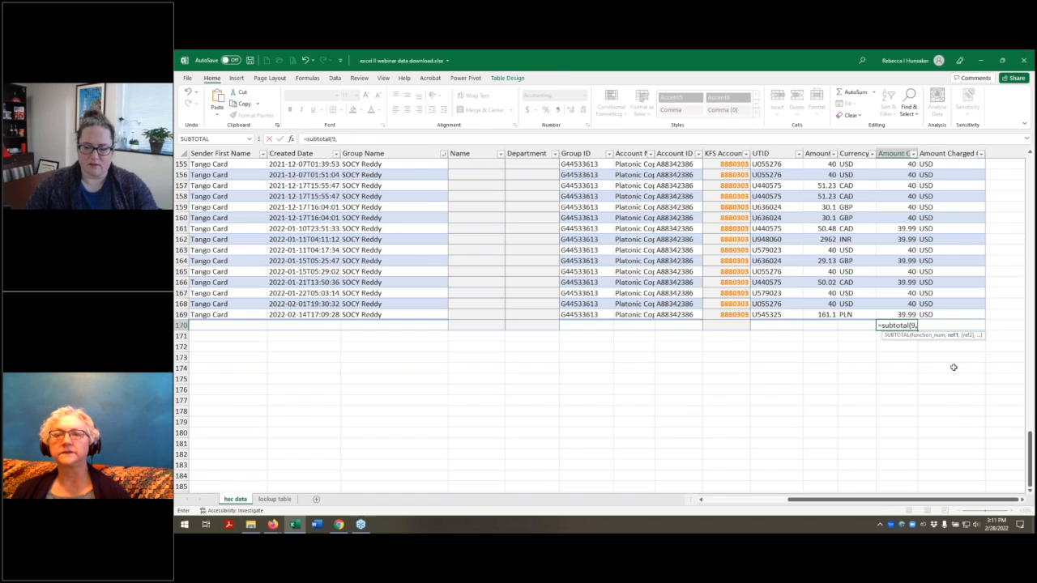
type("r2:r169")
key("Return")
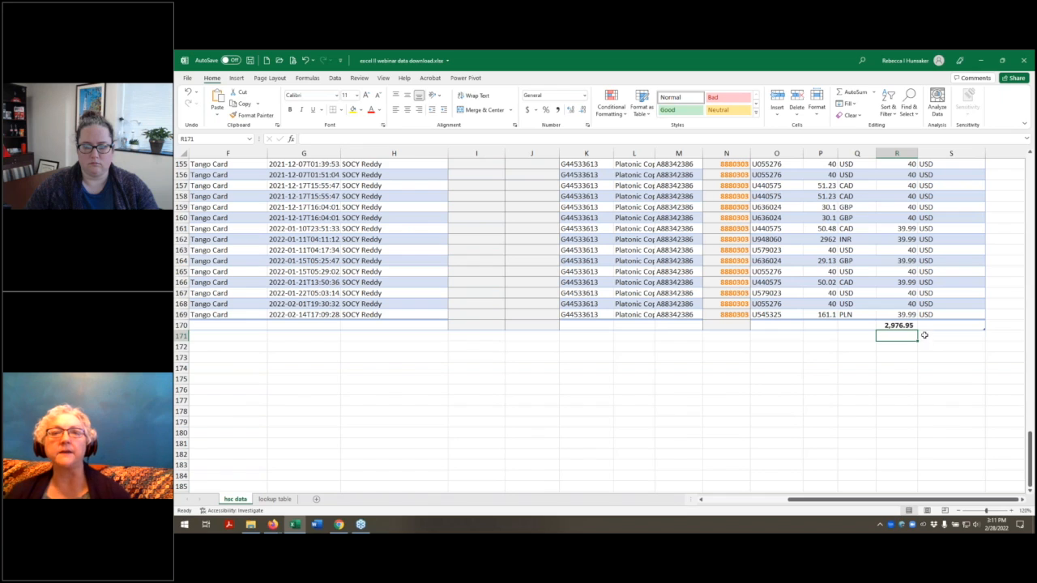
left_click(897, 325)
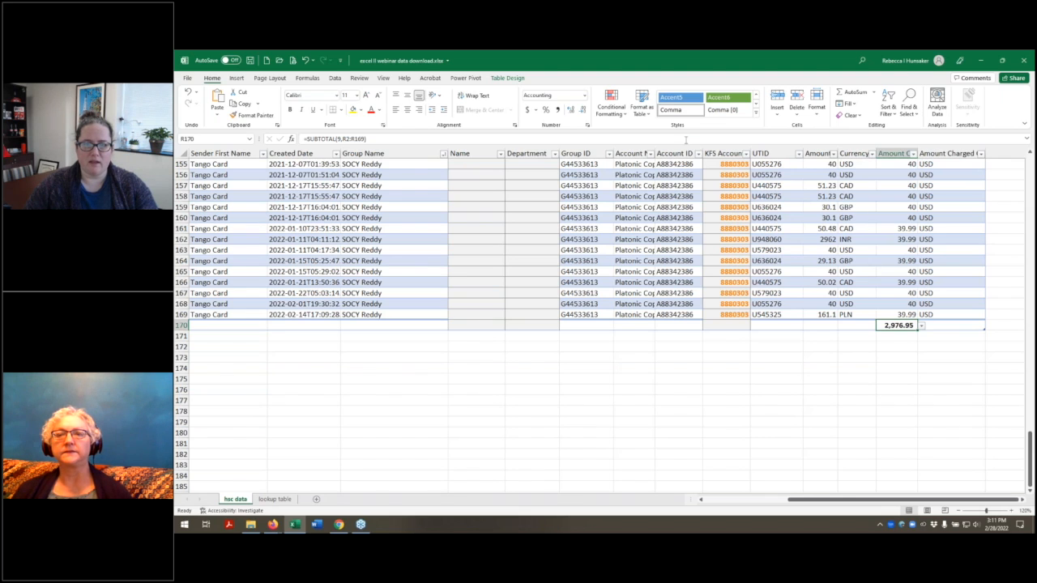
Step: Filter the Account ID column to only the fourth listed account and check the Amount Charged total in R170
left_click(699, 154)
left_click(609, 260)
left_click(609, 293)
left_click(647, 343)
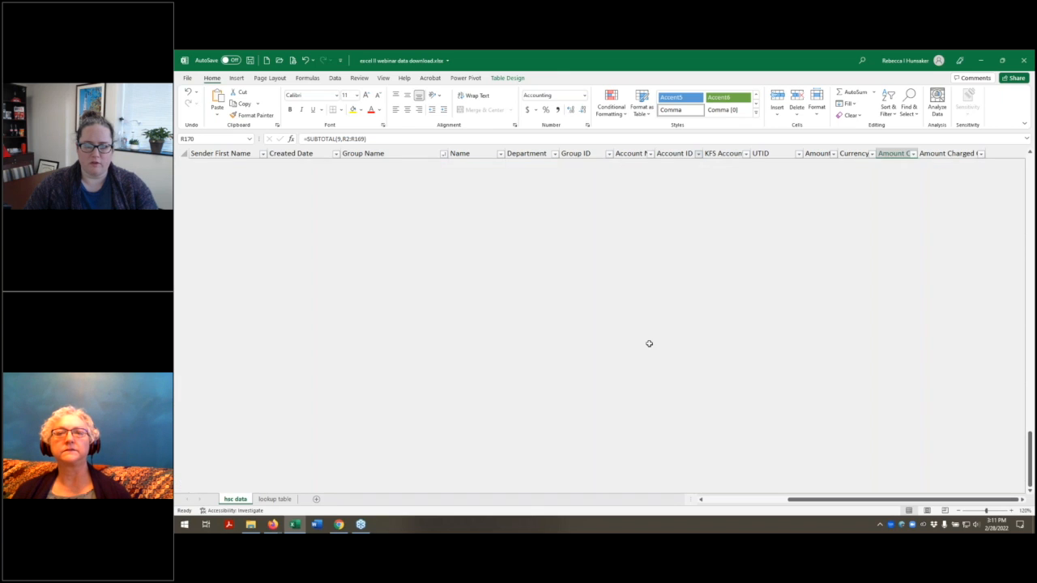
scroll(899, 332, "up", 10)
scroll(886, 426, "down", 10)
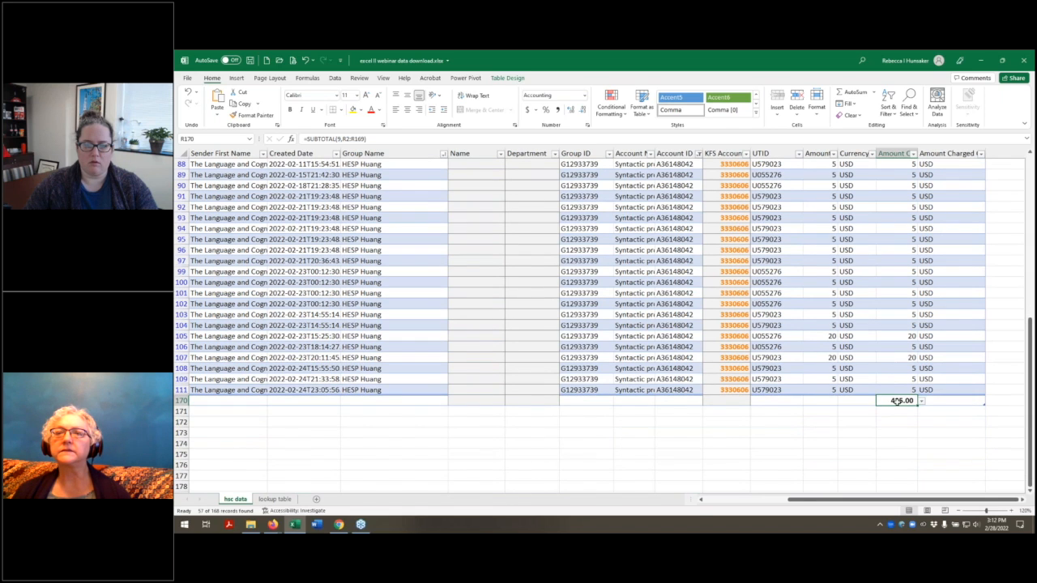
Step: Open the filter options of the Account ID column
left_click(698, 155)
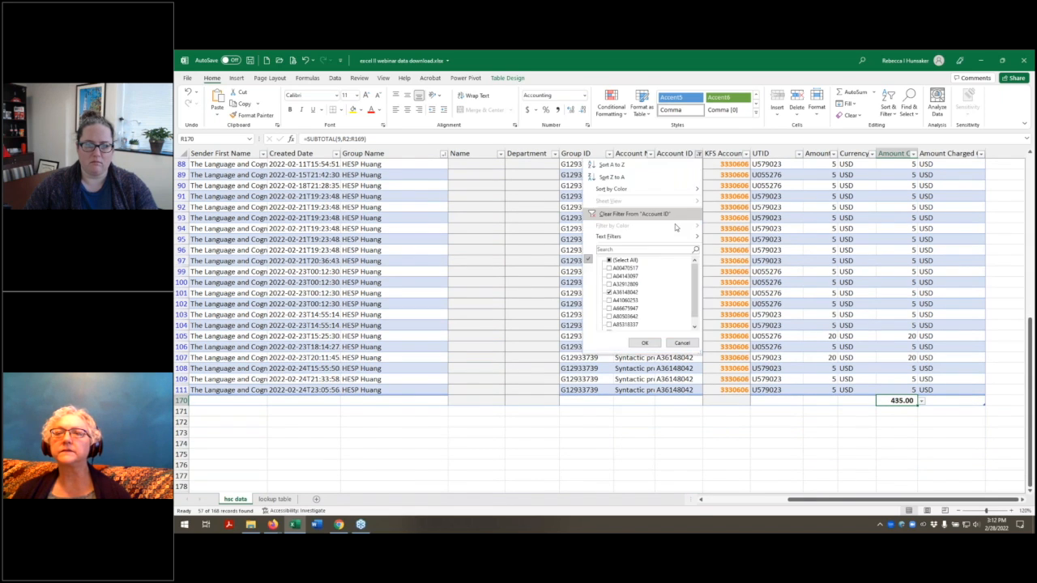